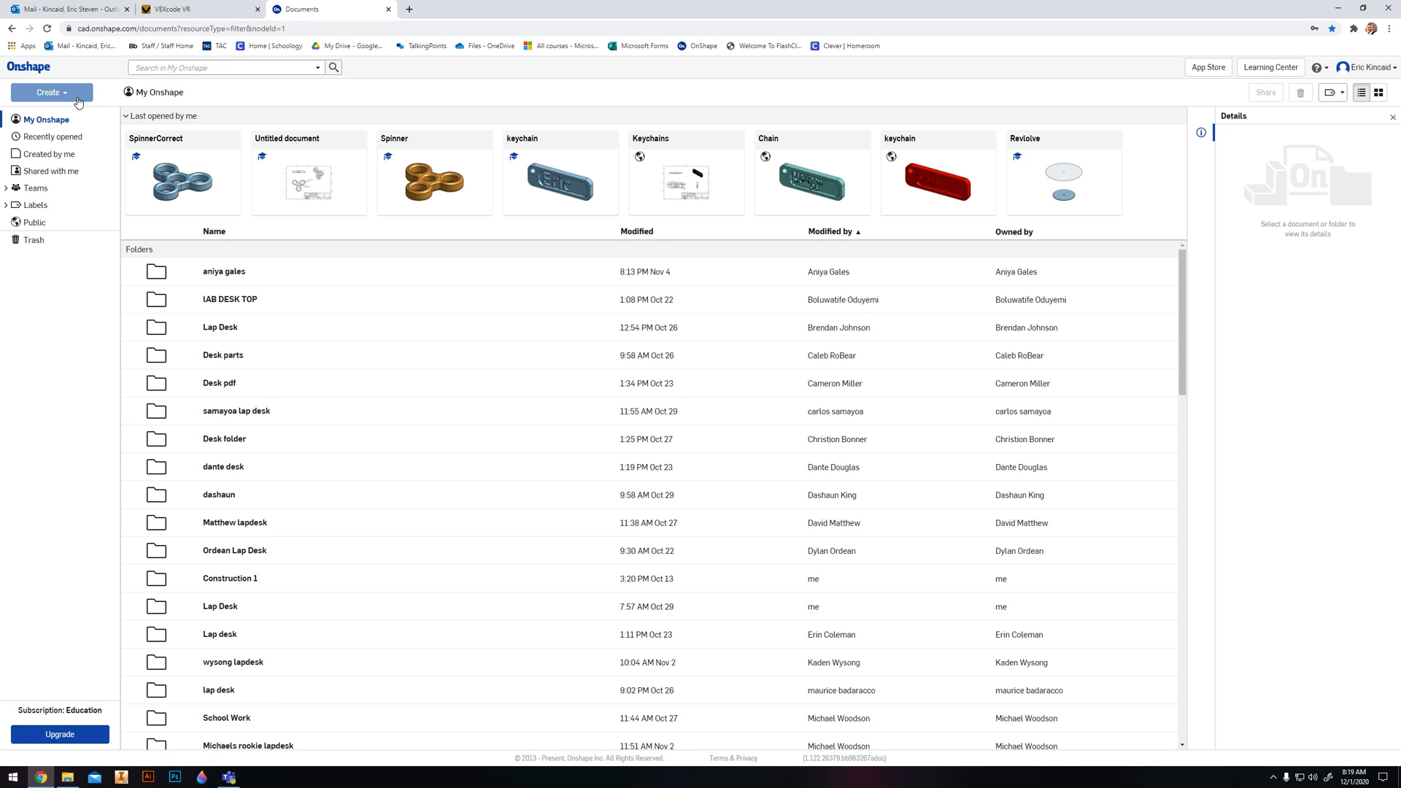
# - Create a new document named with the owner's surname followed by "Spinner1"
pyautogui.click(48, 92)
pyautogui.click(33, 116)
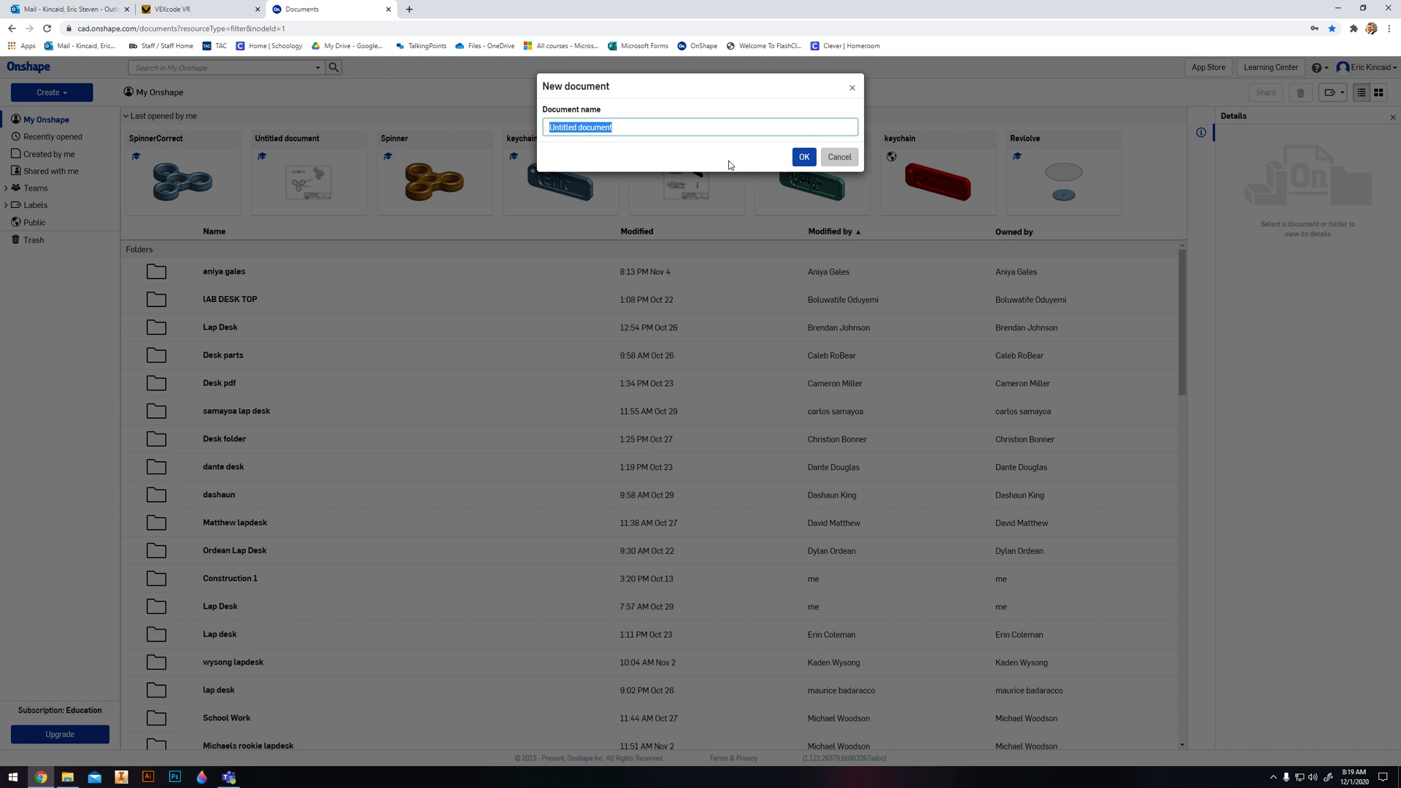
pyautogui.write('KincaidSpinner1')
pyautogui.press('Return')
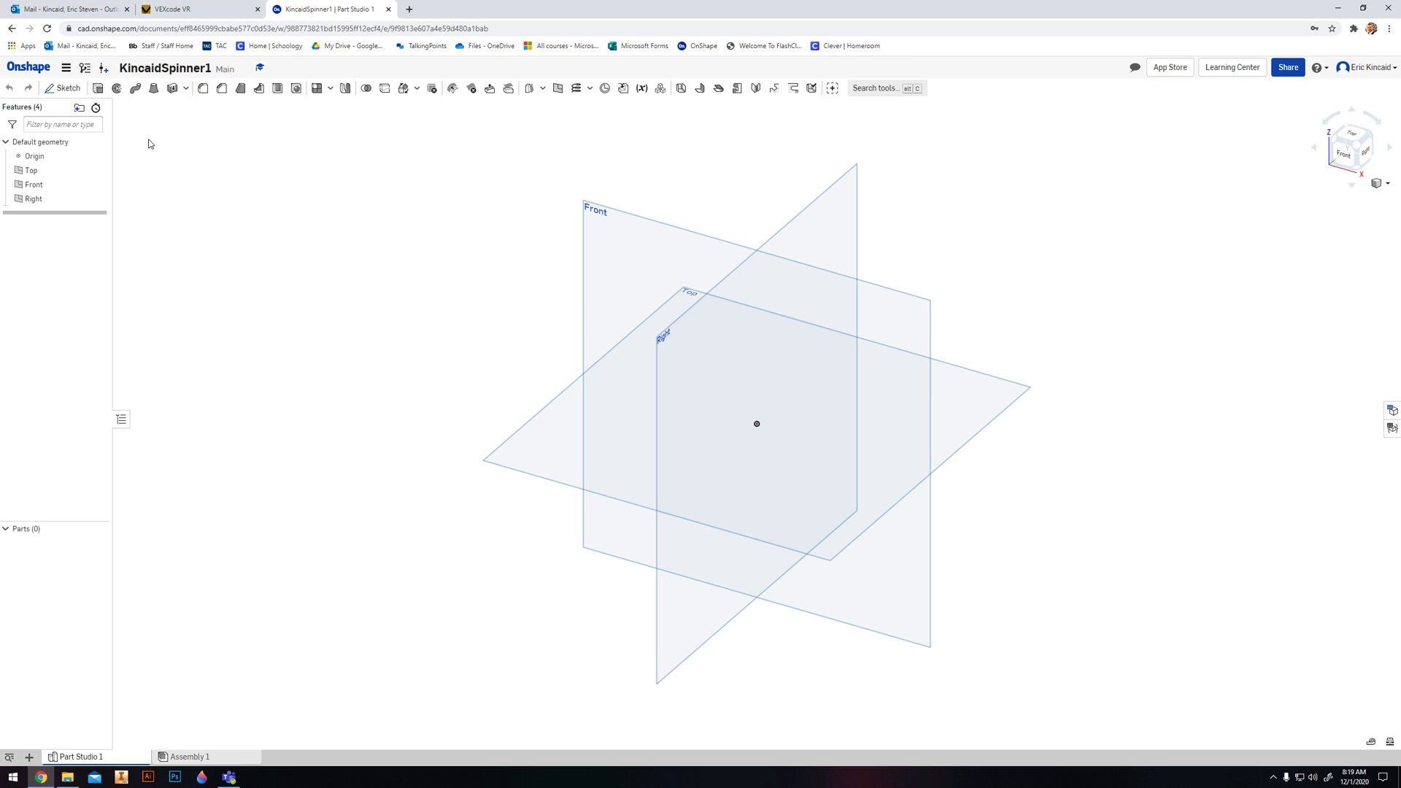
# - Start a new sketch on the Top plane and orient the view straight onto it
pyautogui.click(78, 91)
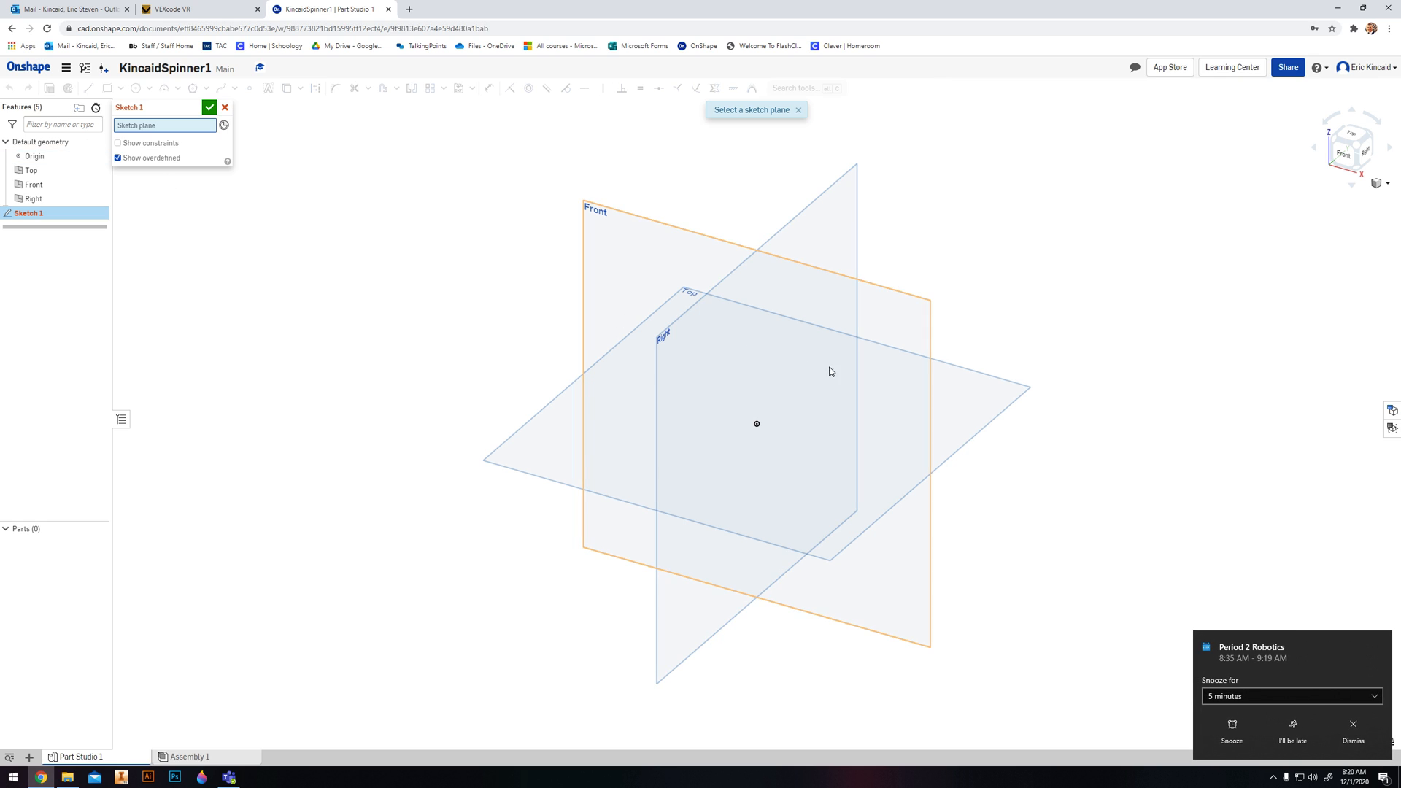
pyautogui.click(1383, 641)
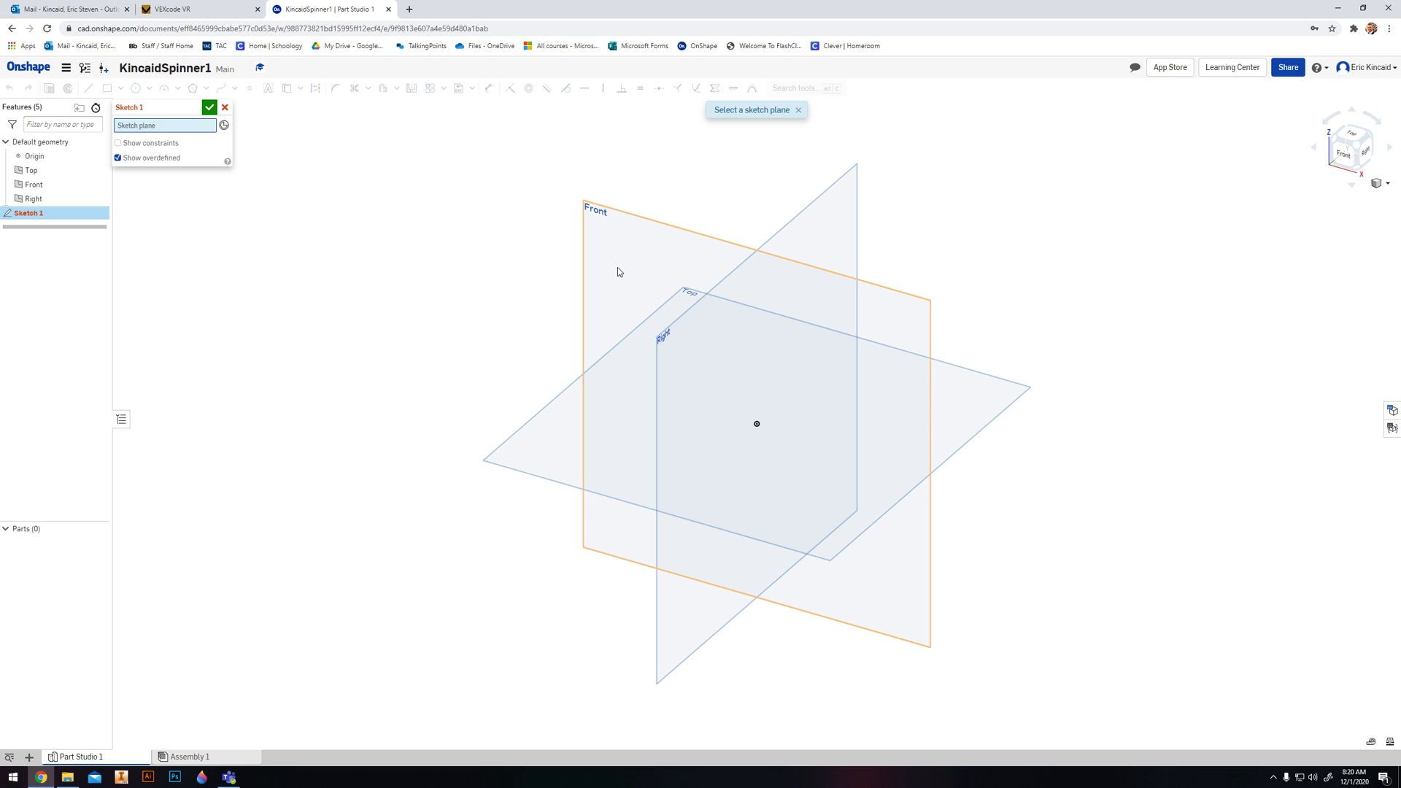
pyautogui.click(534, 455)
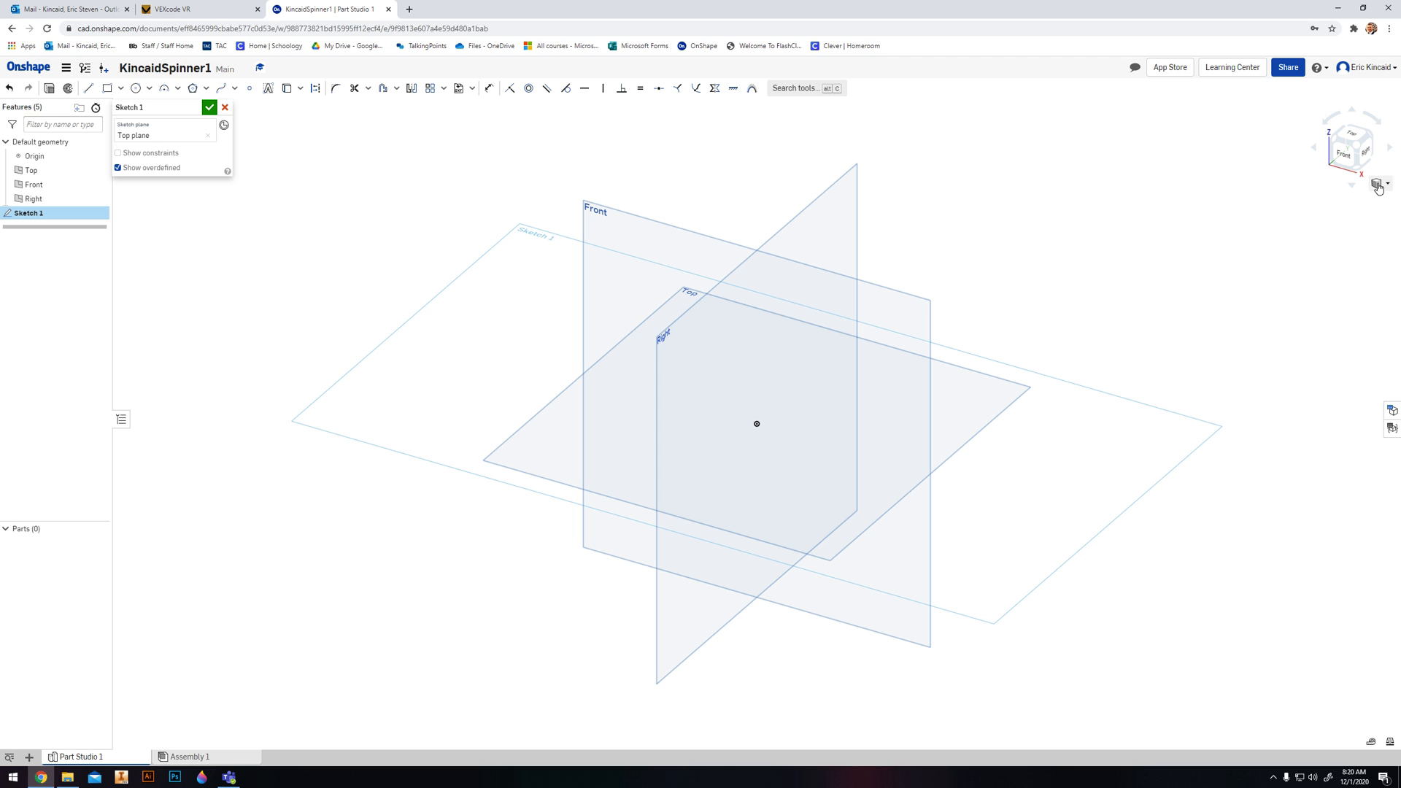
pyautogui.click(1347, 142)
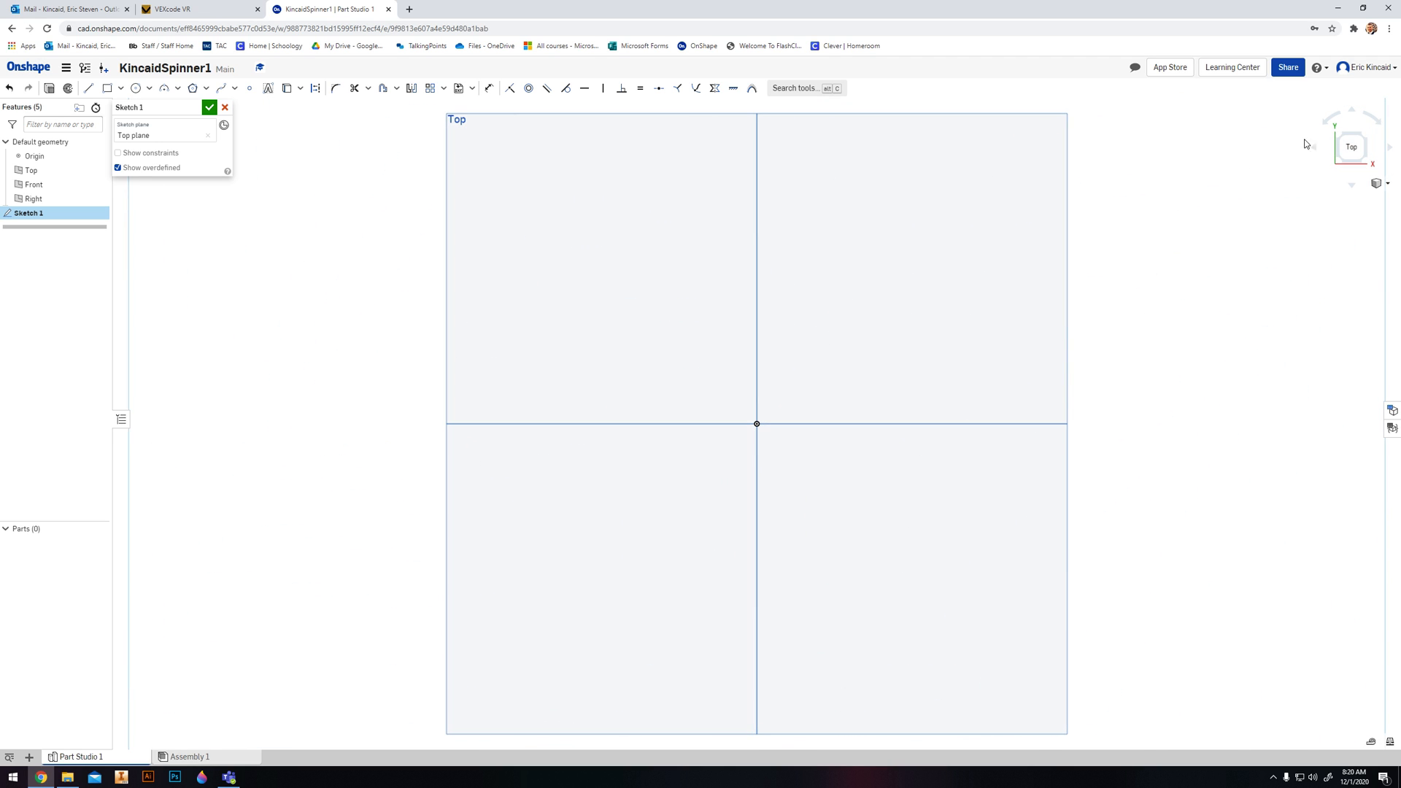
pyautogui.scroll(-2, 697, 330)
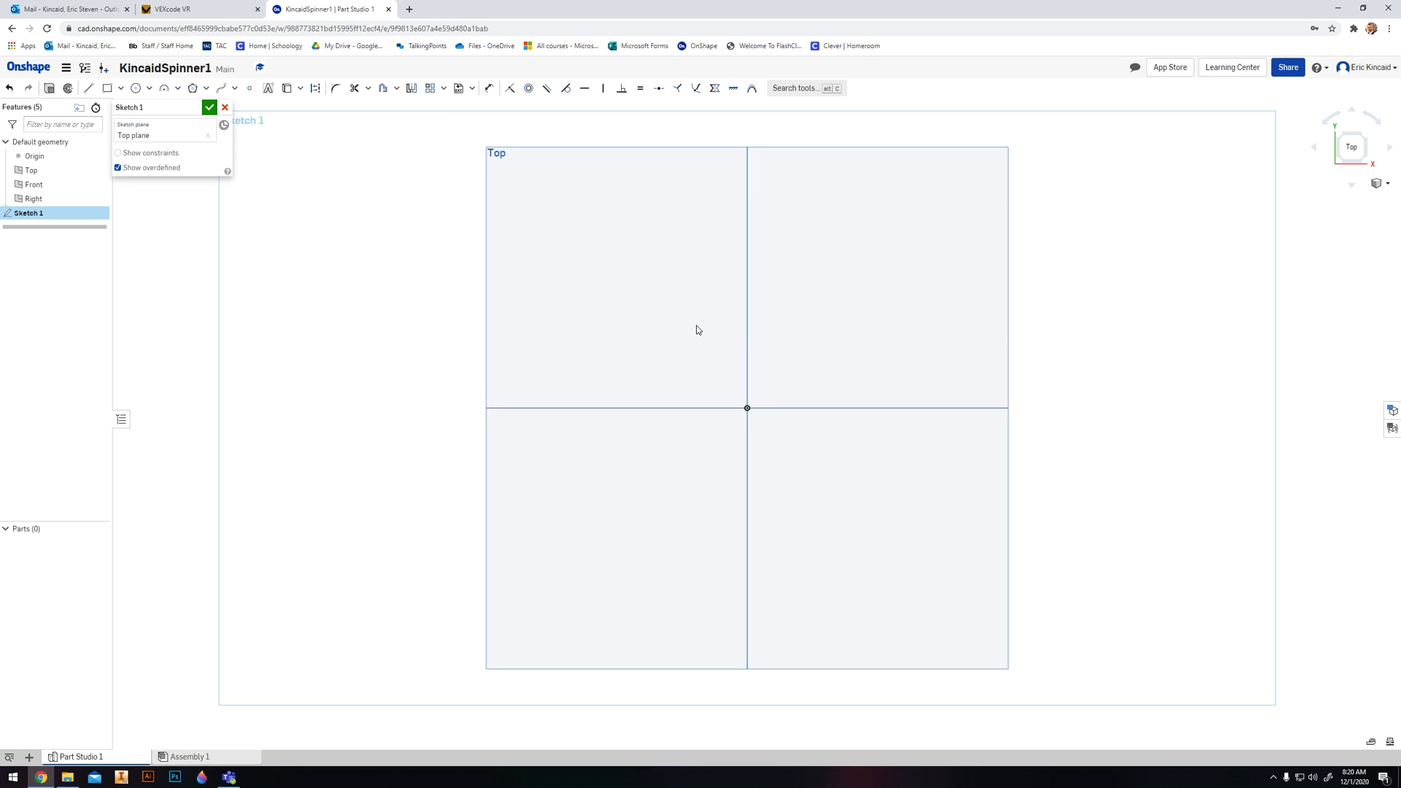
pyautogui.scroll(-1, 697, 330)
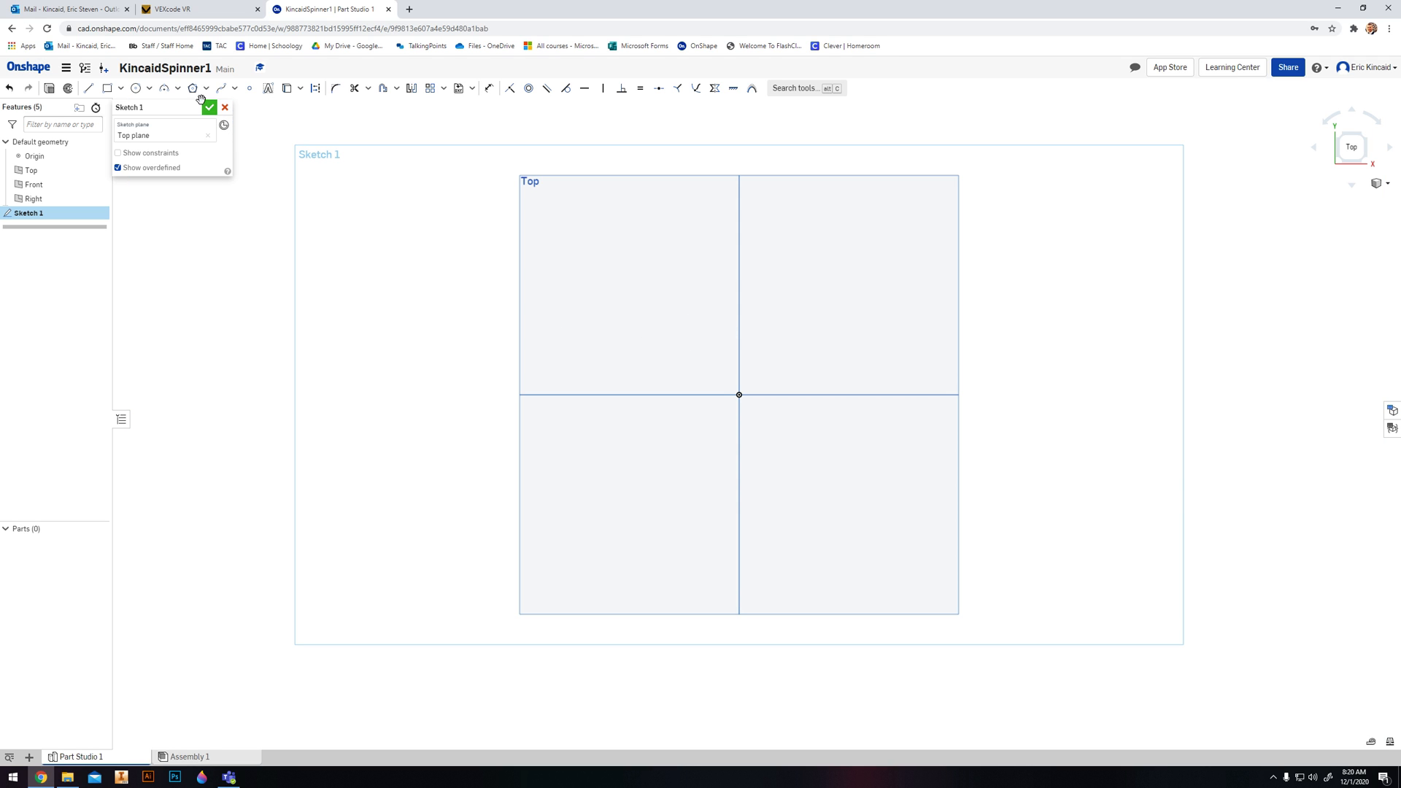
# - Draw a circle centred on the origin and set its diameter to 0.866 in
pyautogui.click(142, 93)
pyautogui.click(739, 394)
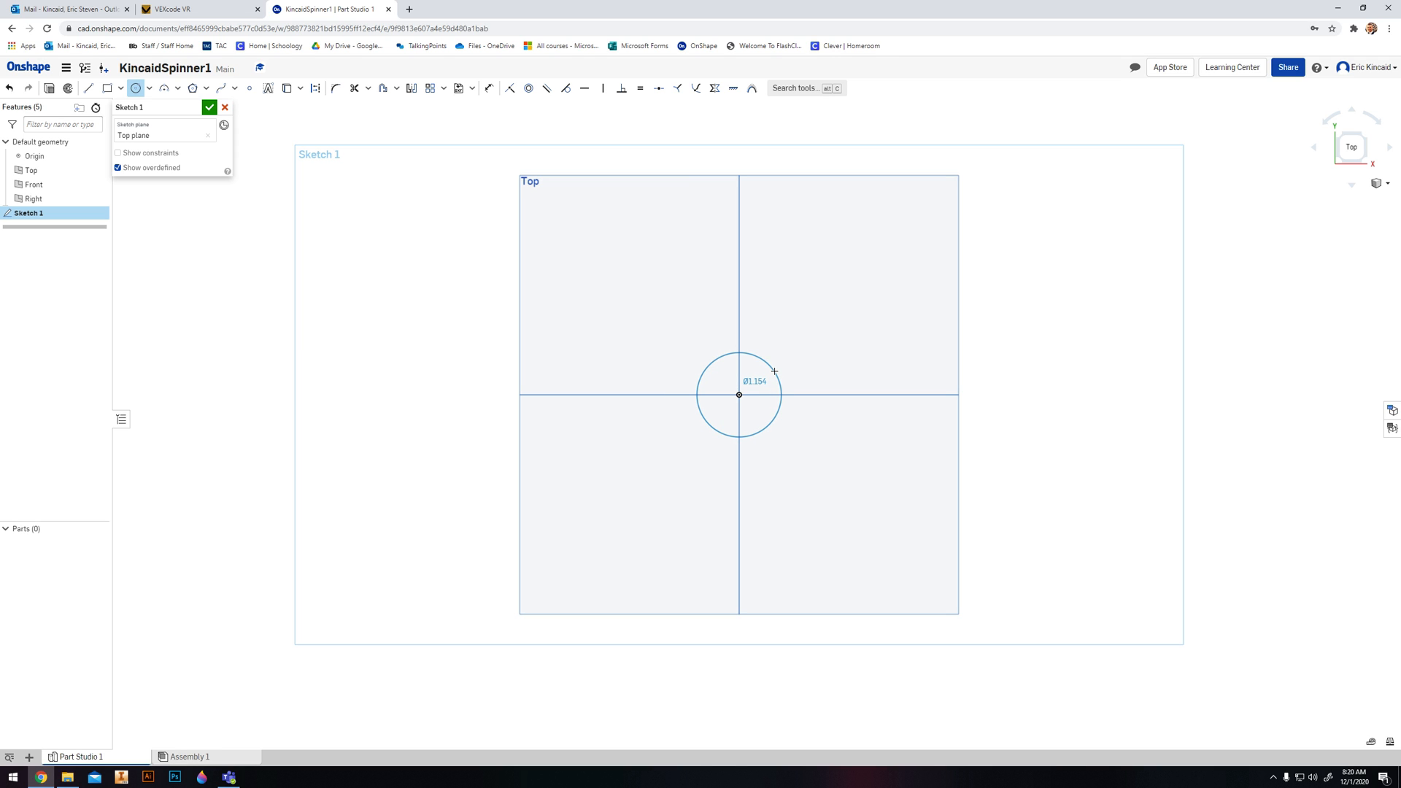
pyautogui.click(774, 371)
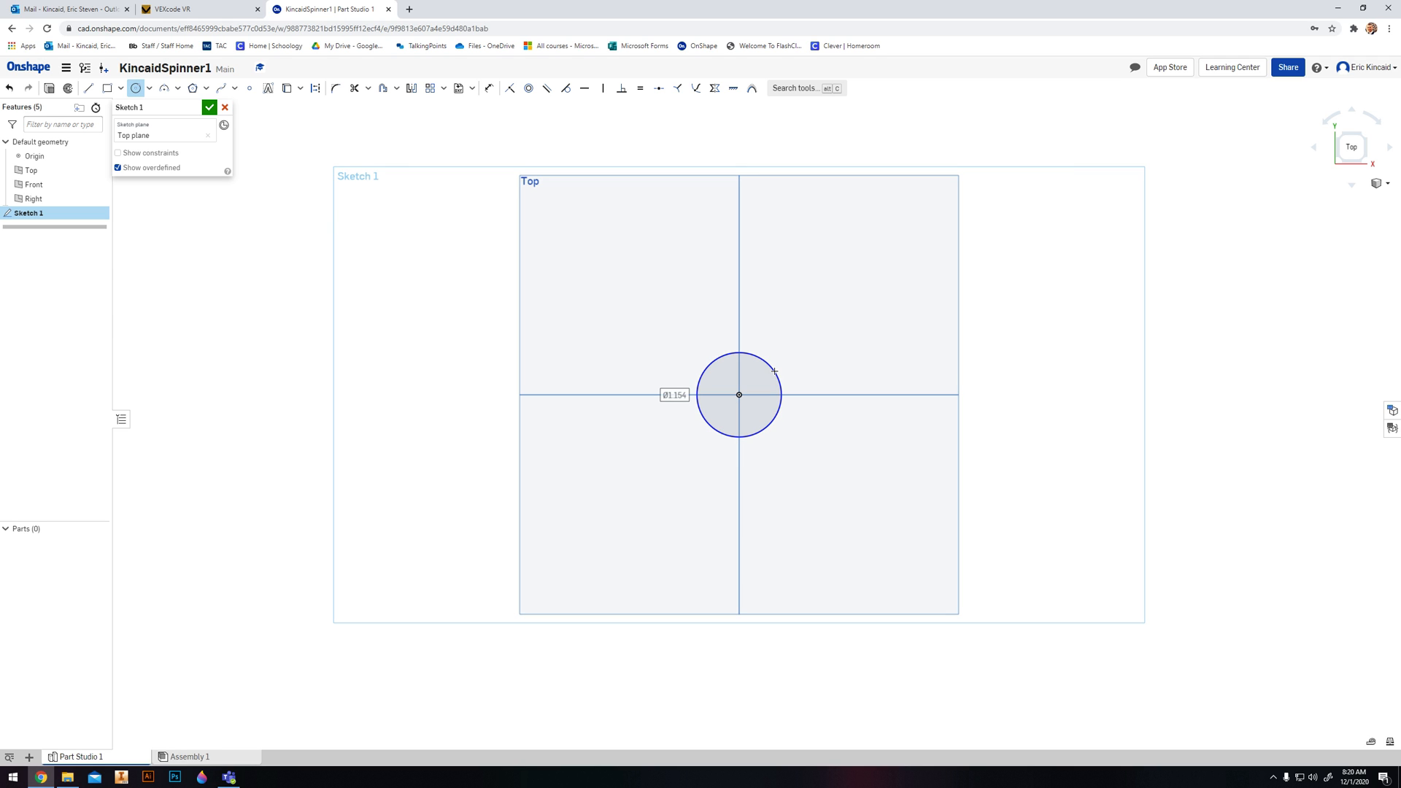
pyautogui.press('BackSpace')
pyautogui.press('Return')
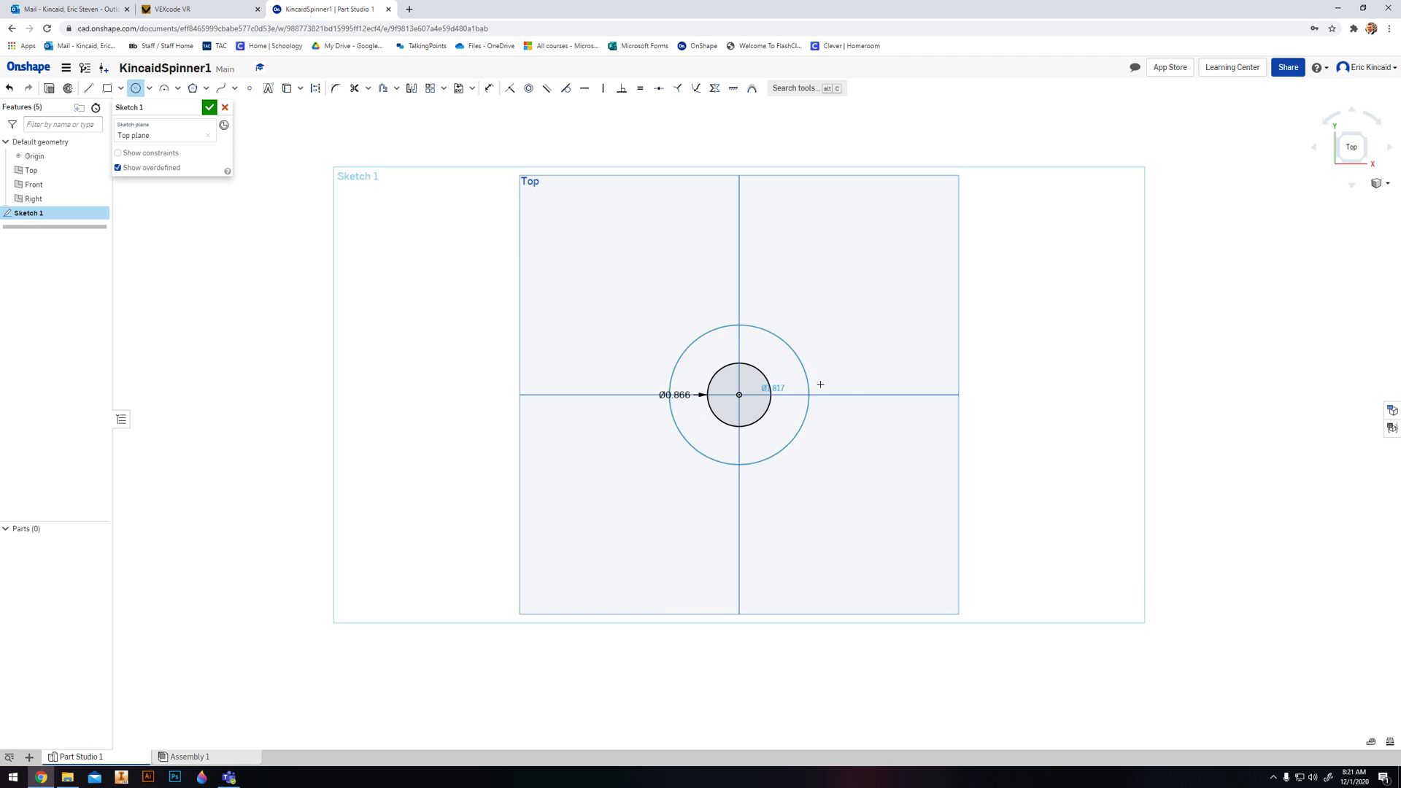
# - Add a larger concentric circle at the origin with a diameter of 1.25 in
pyautogui.click(788, 380)
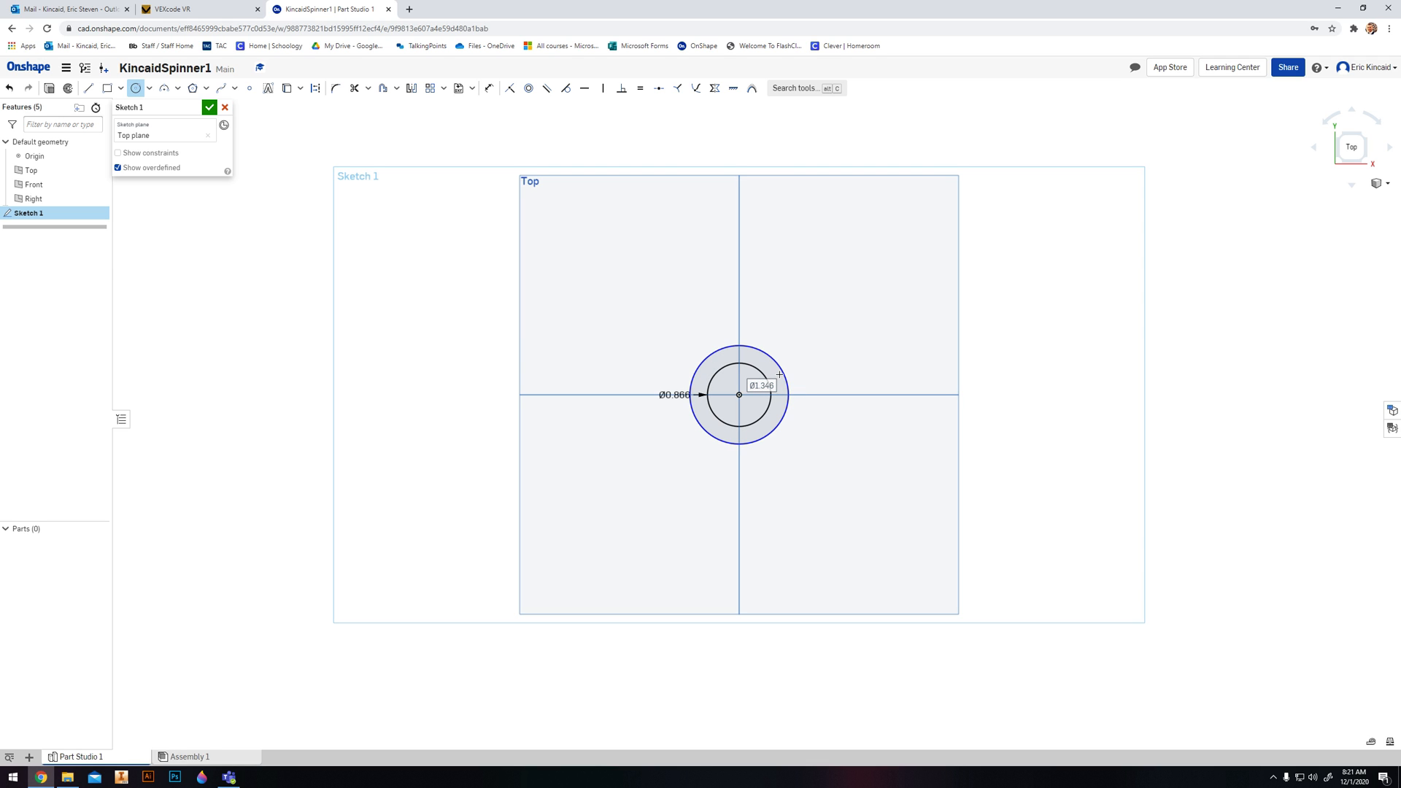
pyautogui.write('1.25')
pyautogui.press('Return')
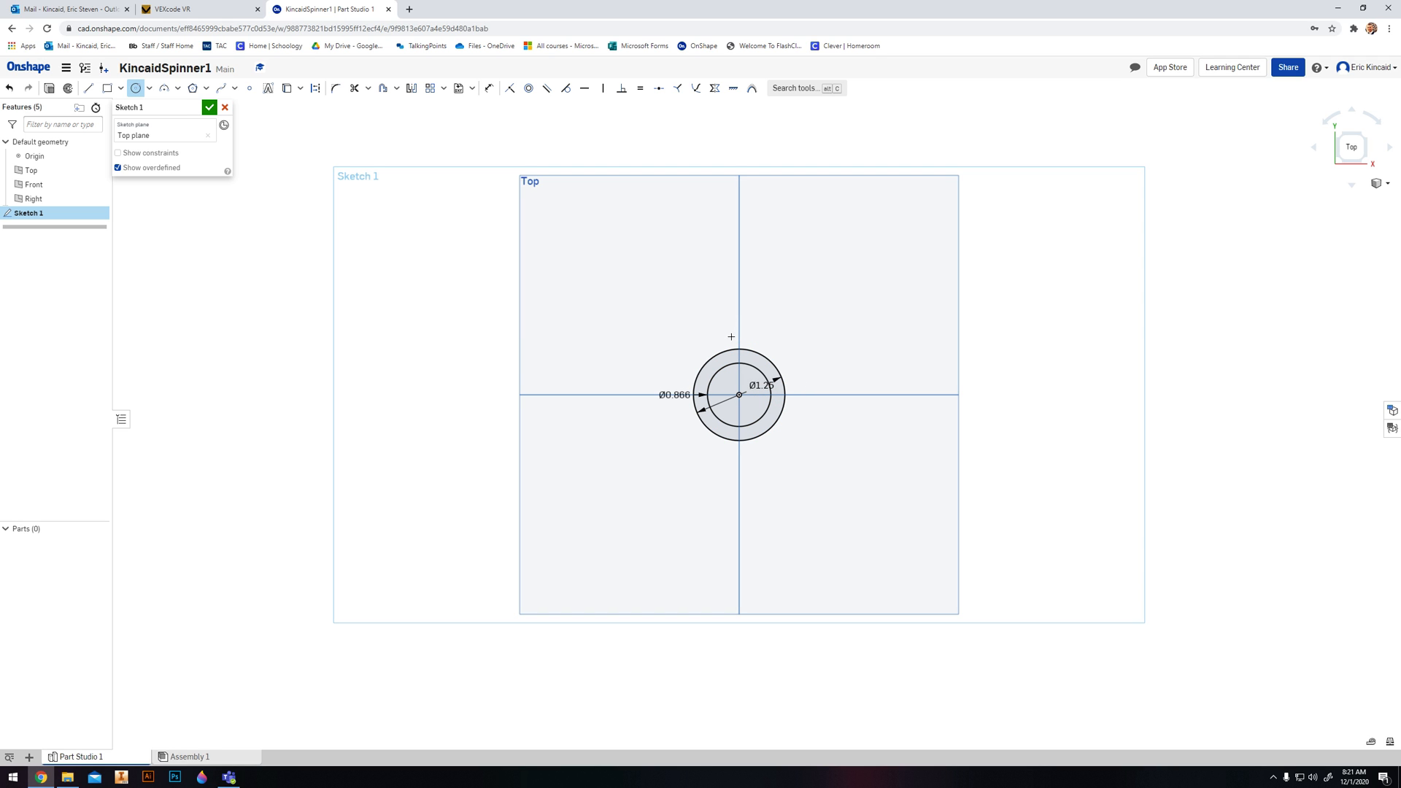
pyautogui.click(317, 92)
pyautogui.click(740, 395)
pyautogui.press('Escape')
# - Draw a vertical construction line 1.25 in long, running down from the origin
pyautogui.click(92, 93)
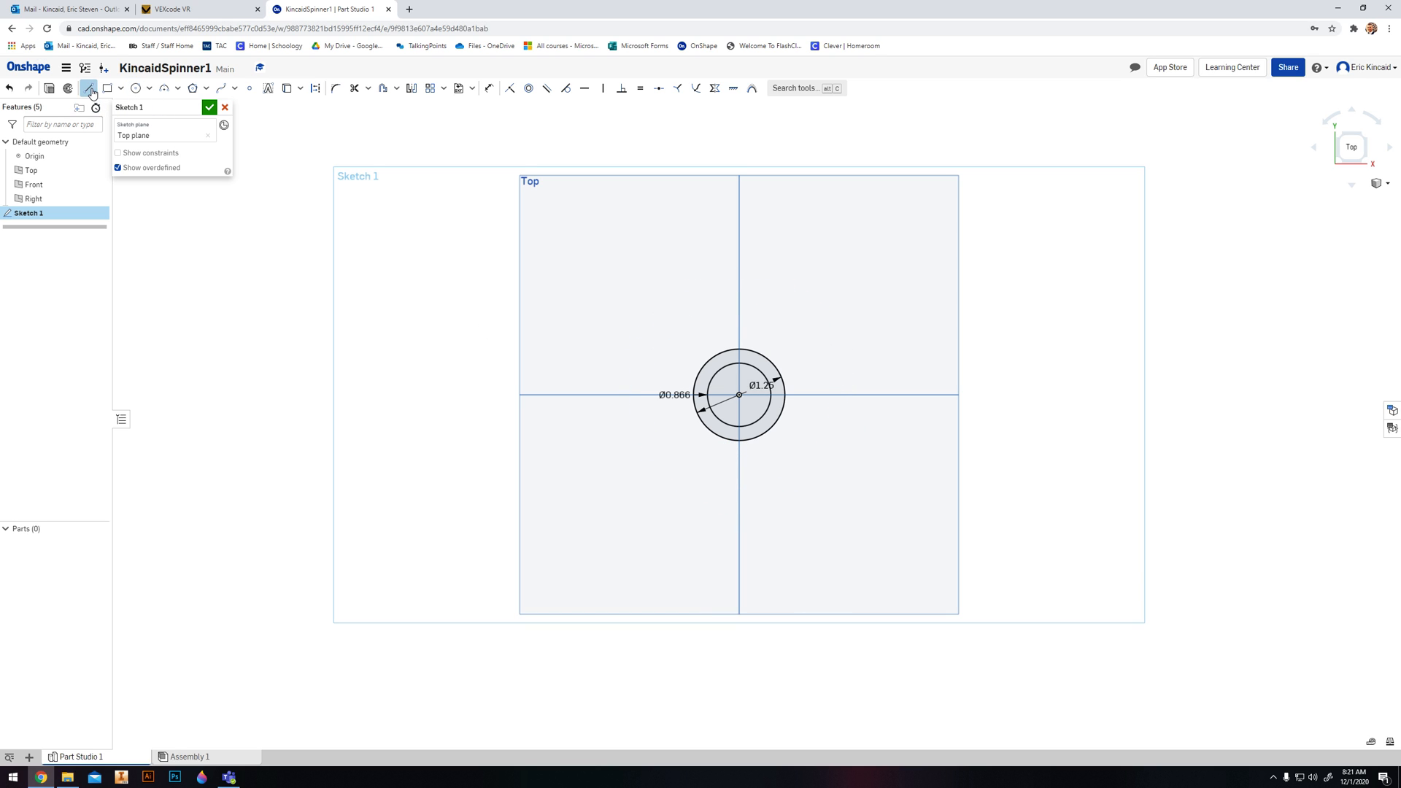
pyautogui.click(318, 88)
pyautogui.click(739, 395)
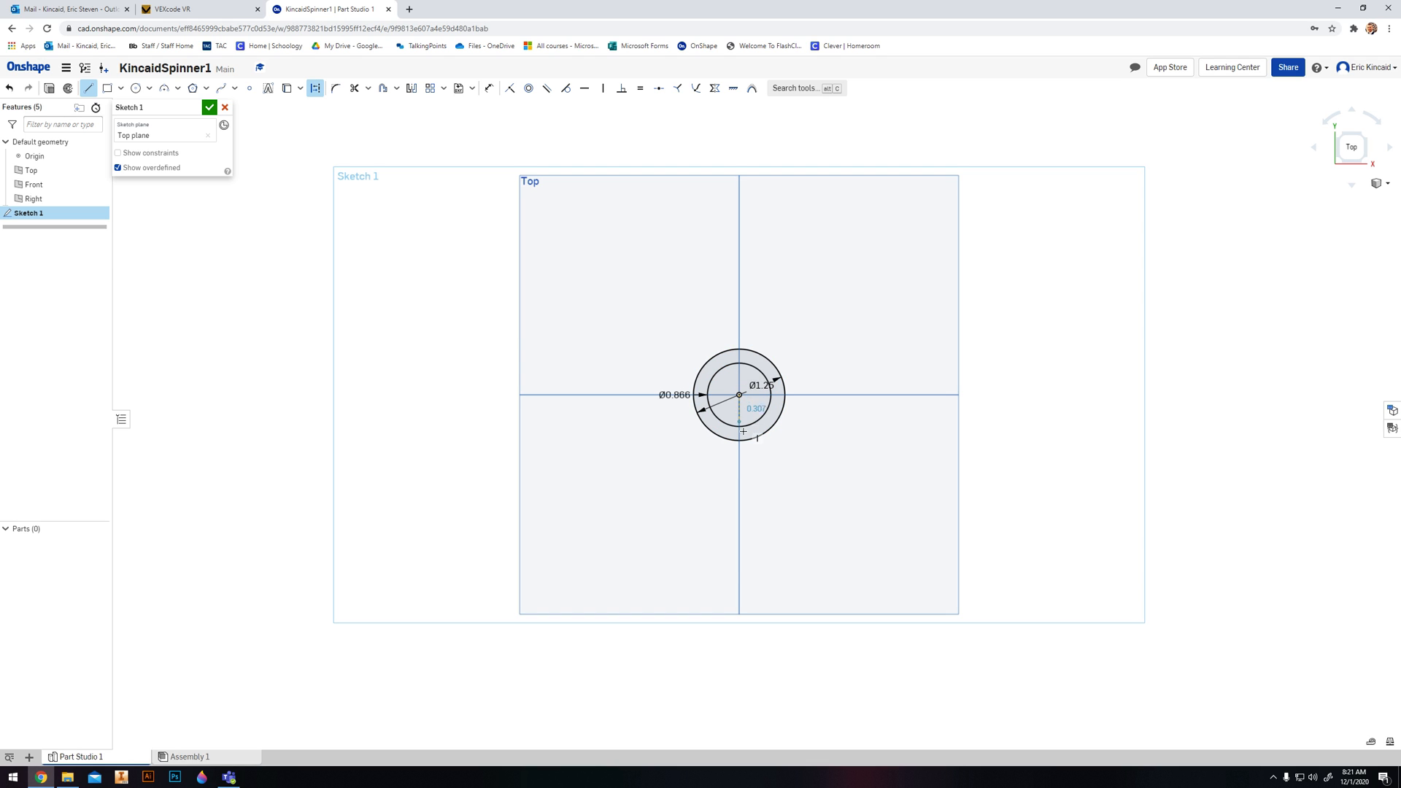
pyautogui.click(740, 496)
pyautogui.write('1')
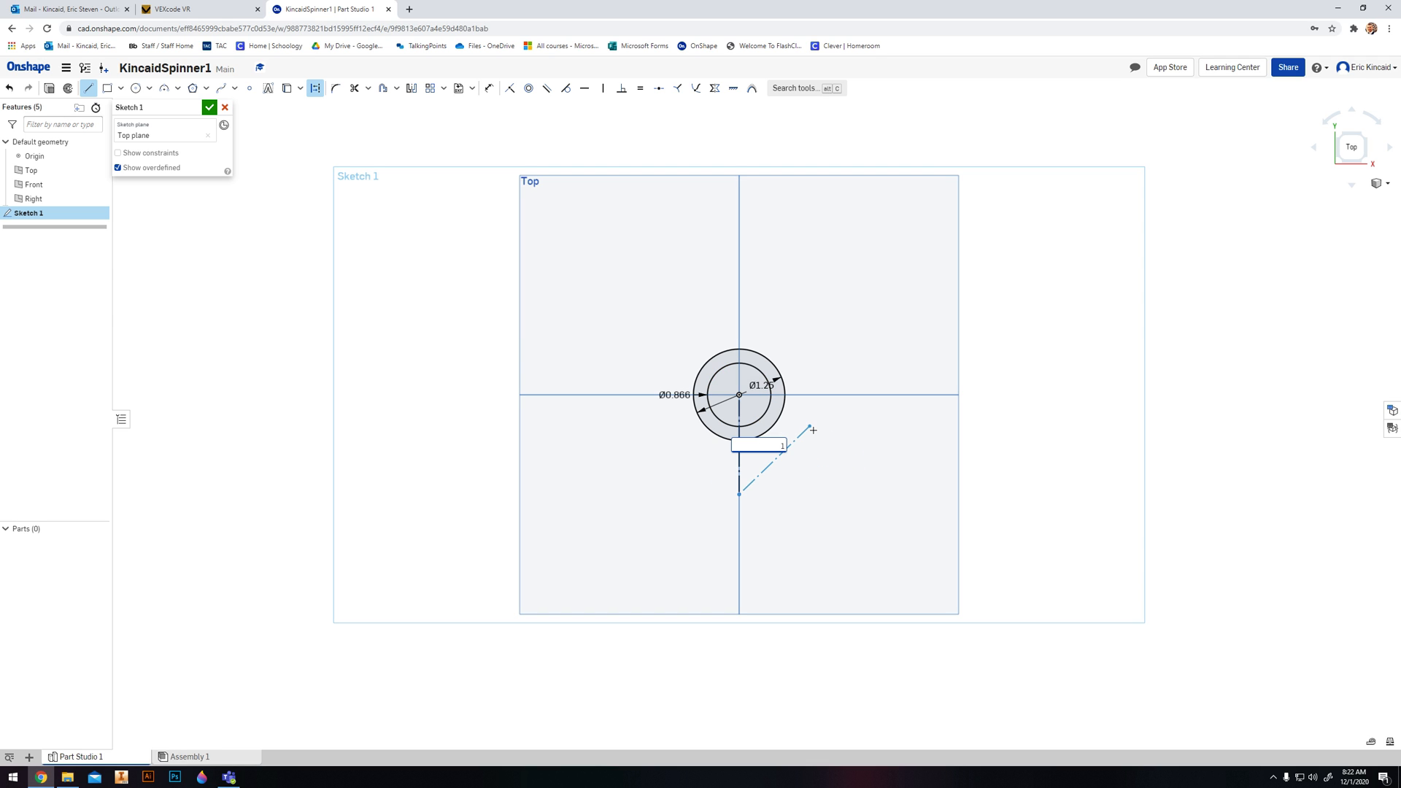
pyautogui.write('.25')
pyautogui.press('Return')
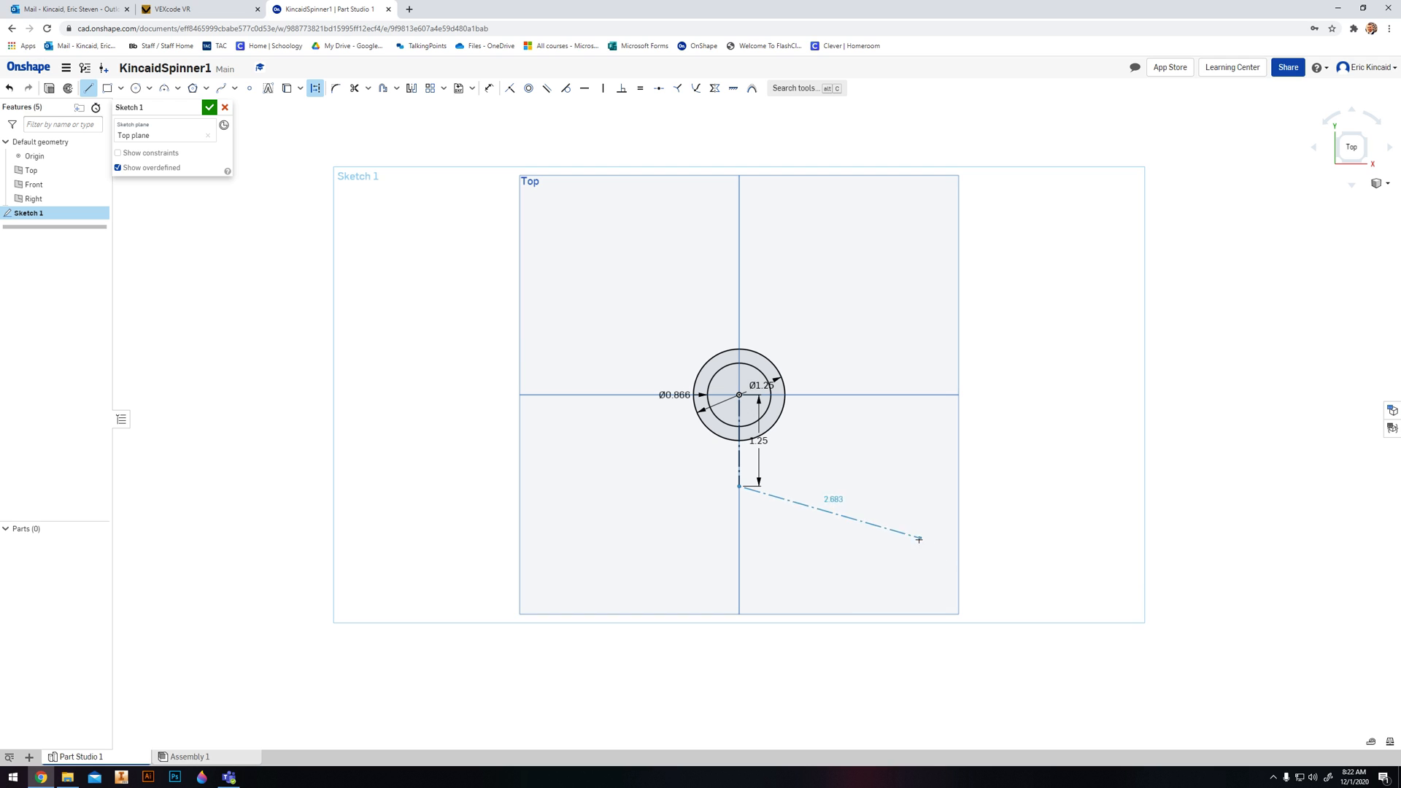
pyautogui.press('Escape')
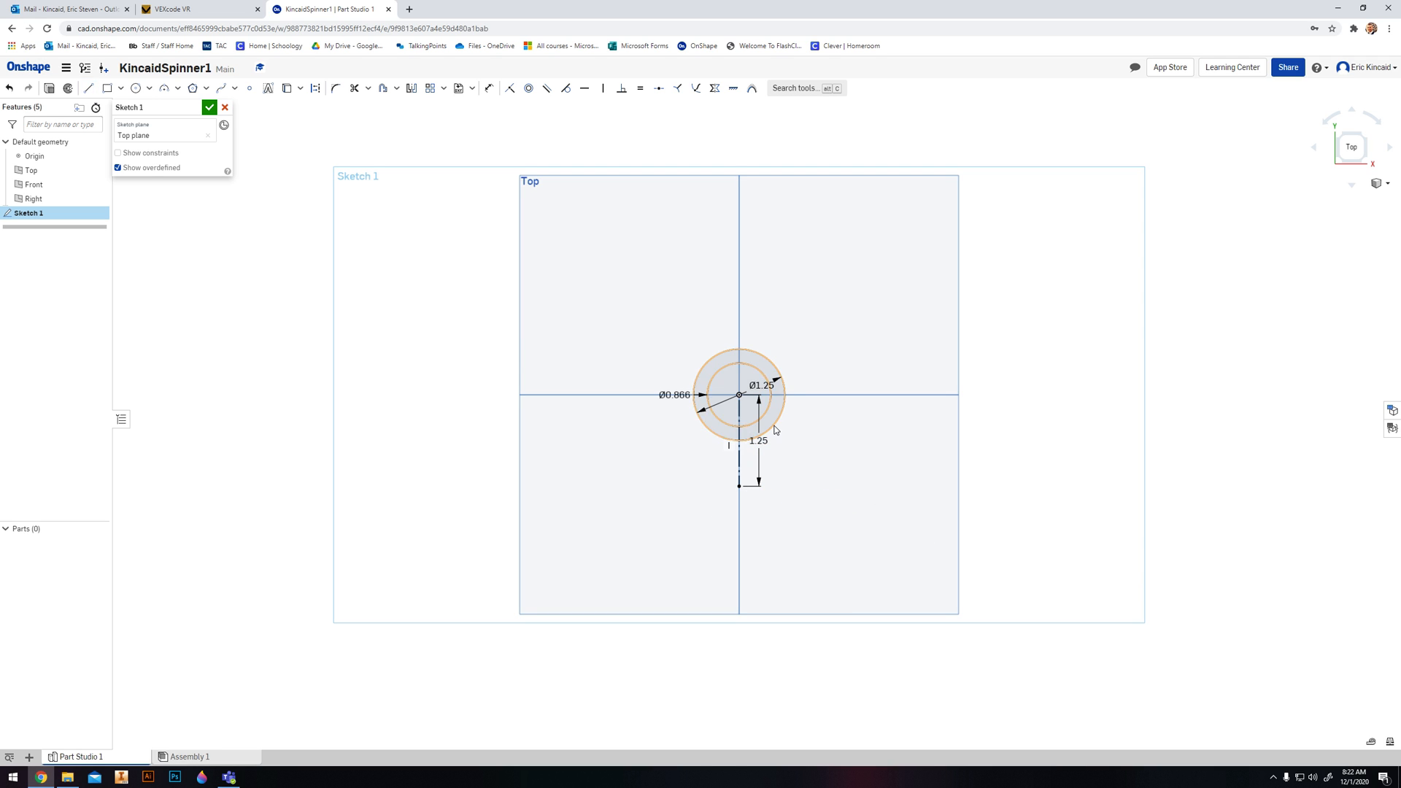
# - Draw a circle centred on the lower end of the construction line and set its diameter to 0.866 in
pyautogui.scroll(3, 775, 425)
pyautogui.scroll(2, 634, 554)
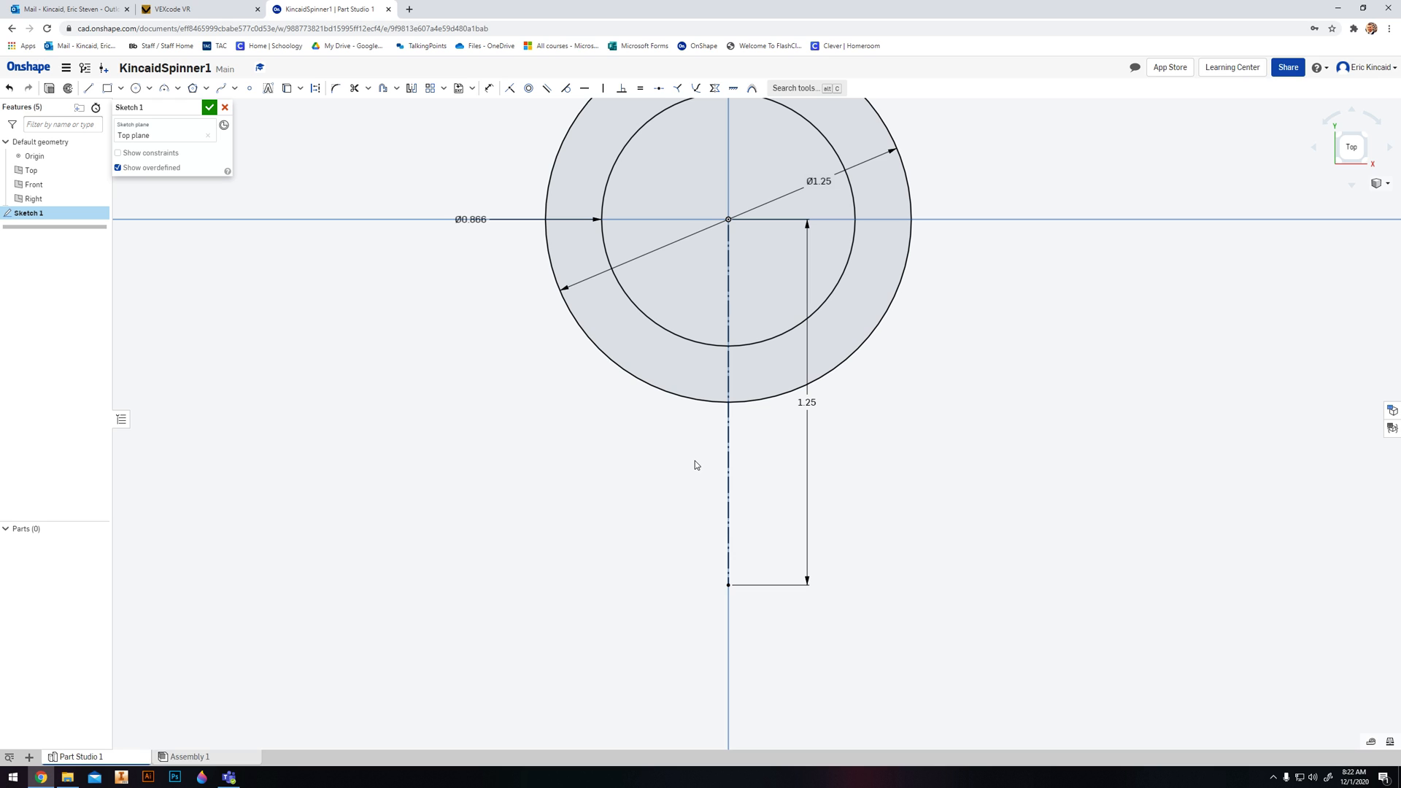
pyautogui.scroll(-3, 694, 464)
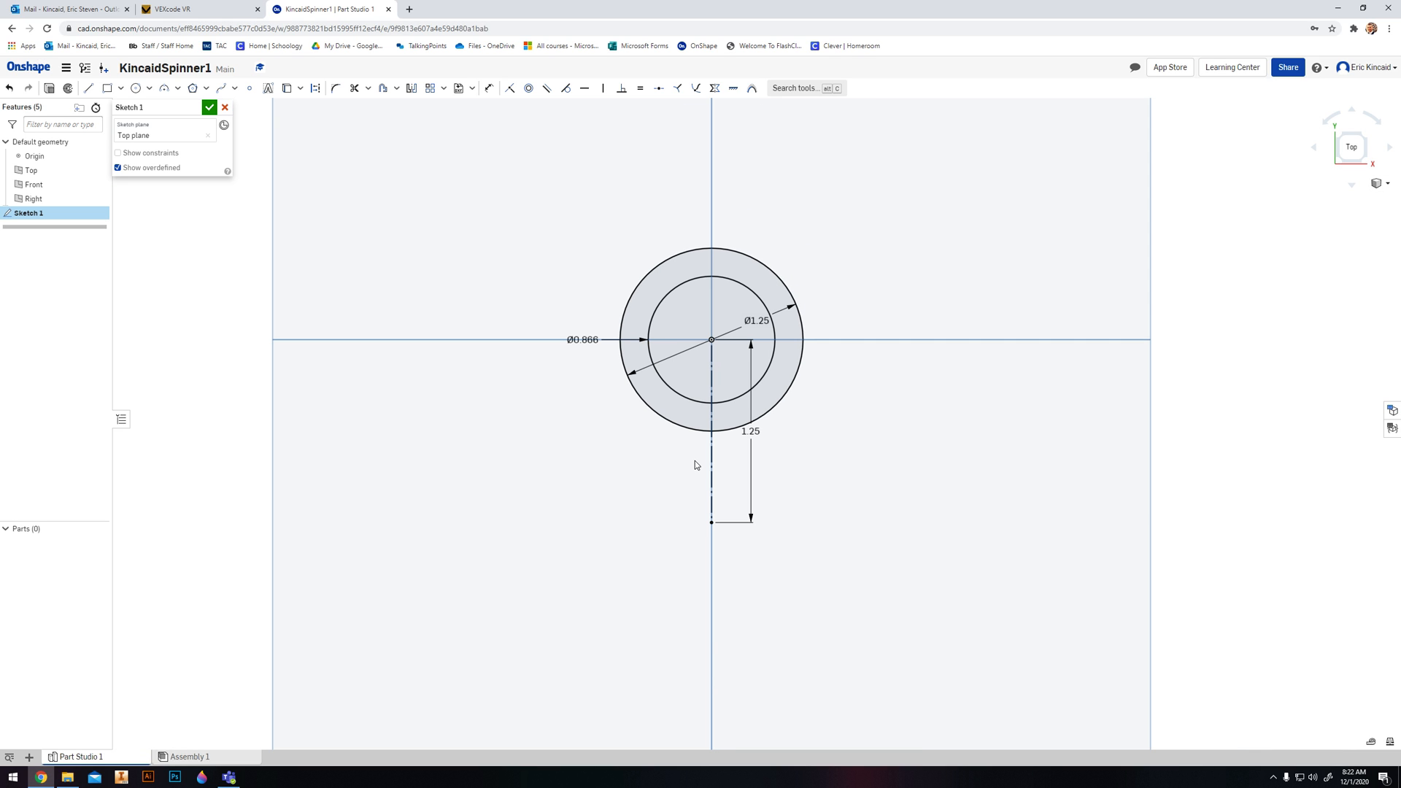
pyautogui.scroll(-2, 694, 465)
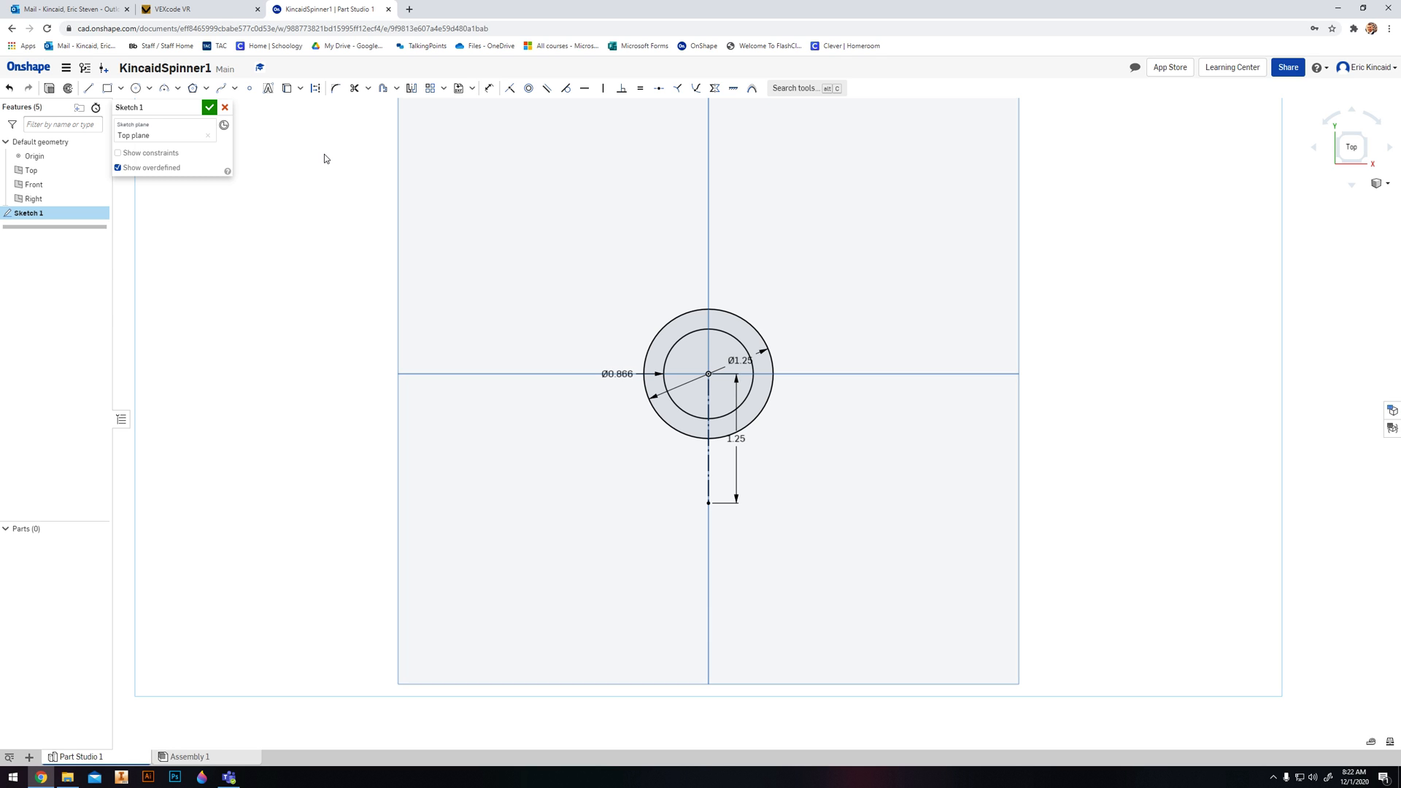
pyautogui.click(136, 90)
pyautogui.click(708, 503)
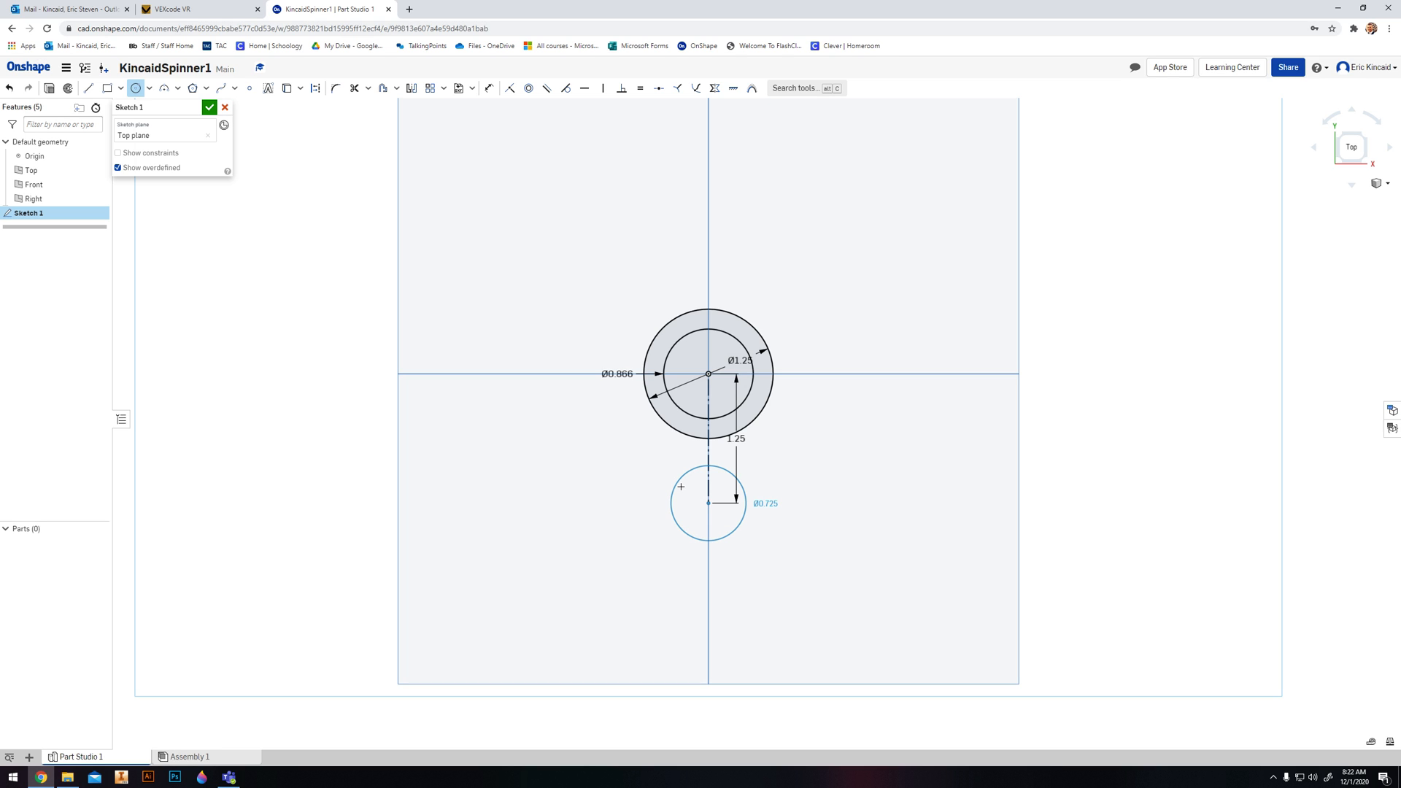
pyautogui.click(681, 486)
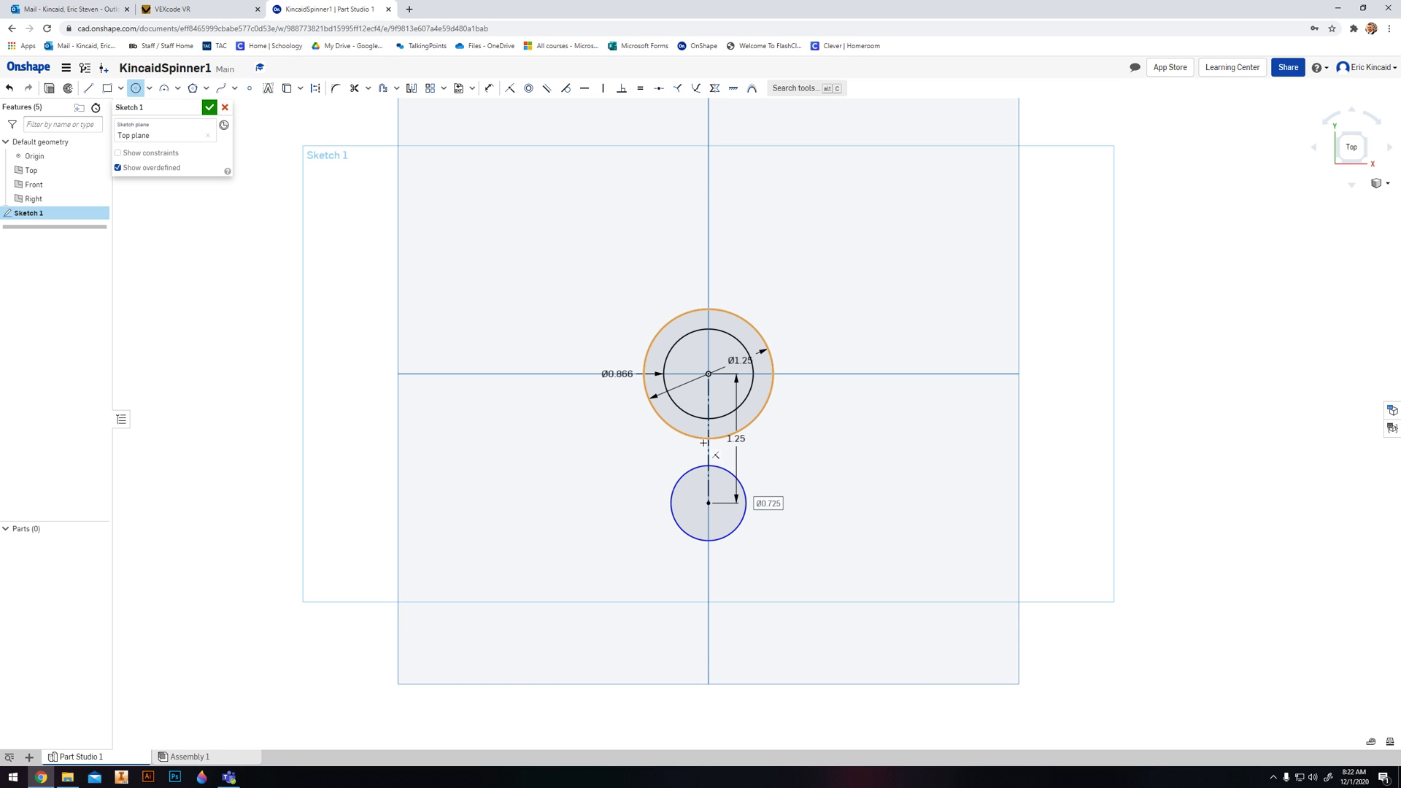
pyautogui.write('.866')
pyautogui.press('Return')
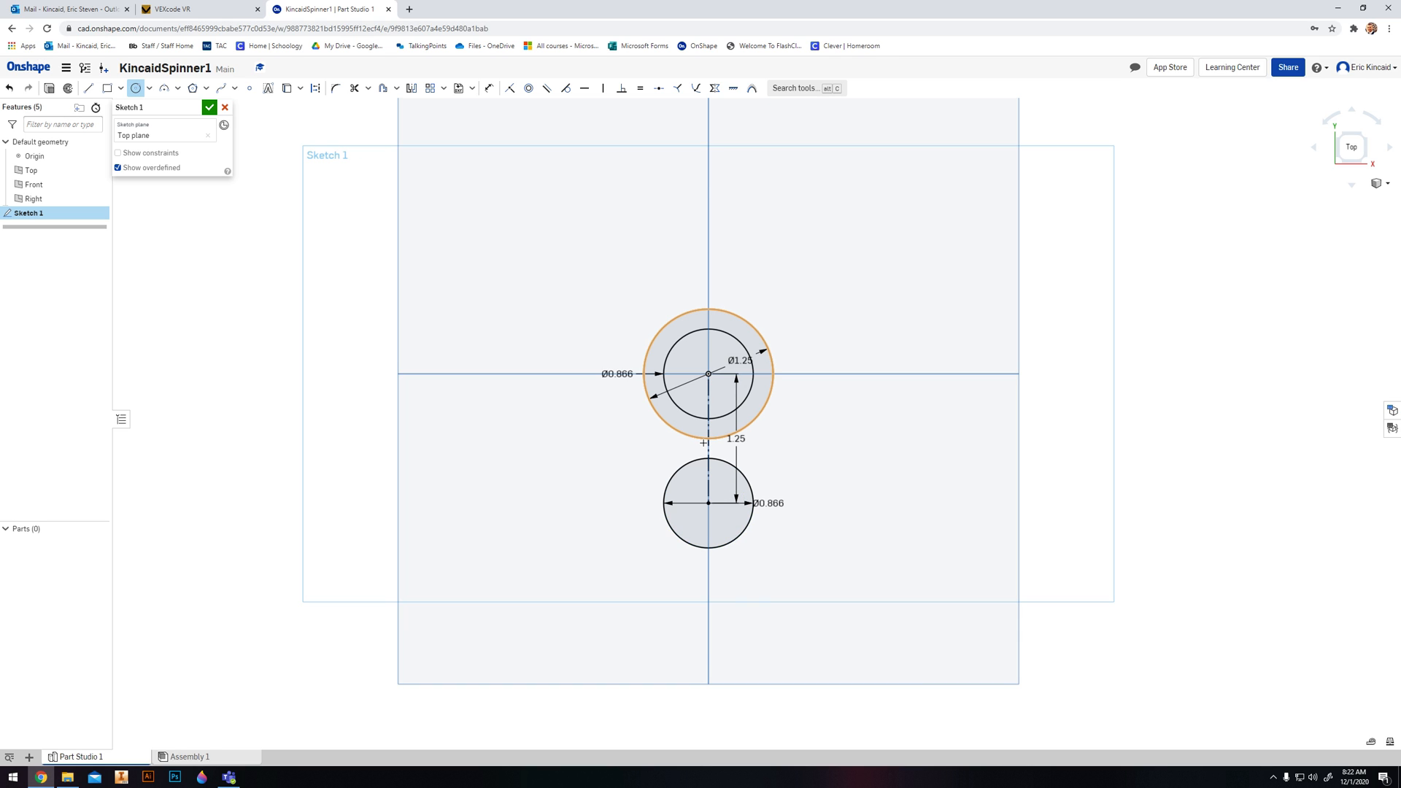
# - Add a concentric outer circle of 1.25 in diameter around the lower circle
pyautogui.click(709, 502)
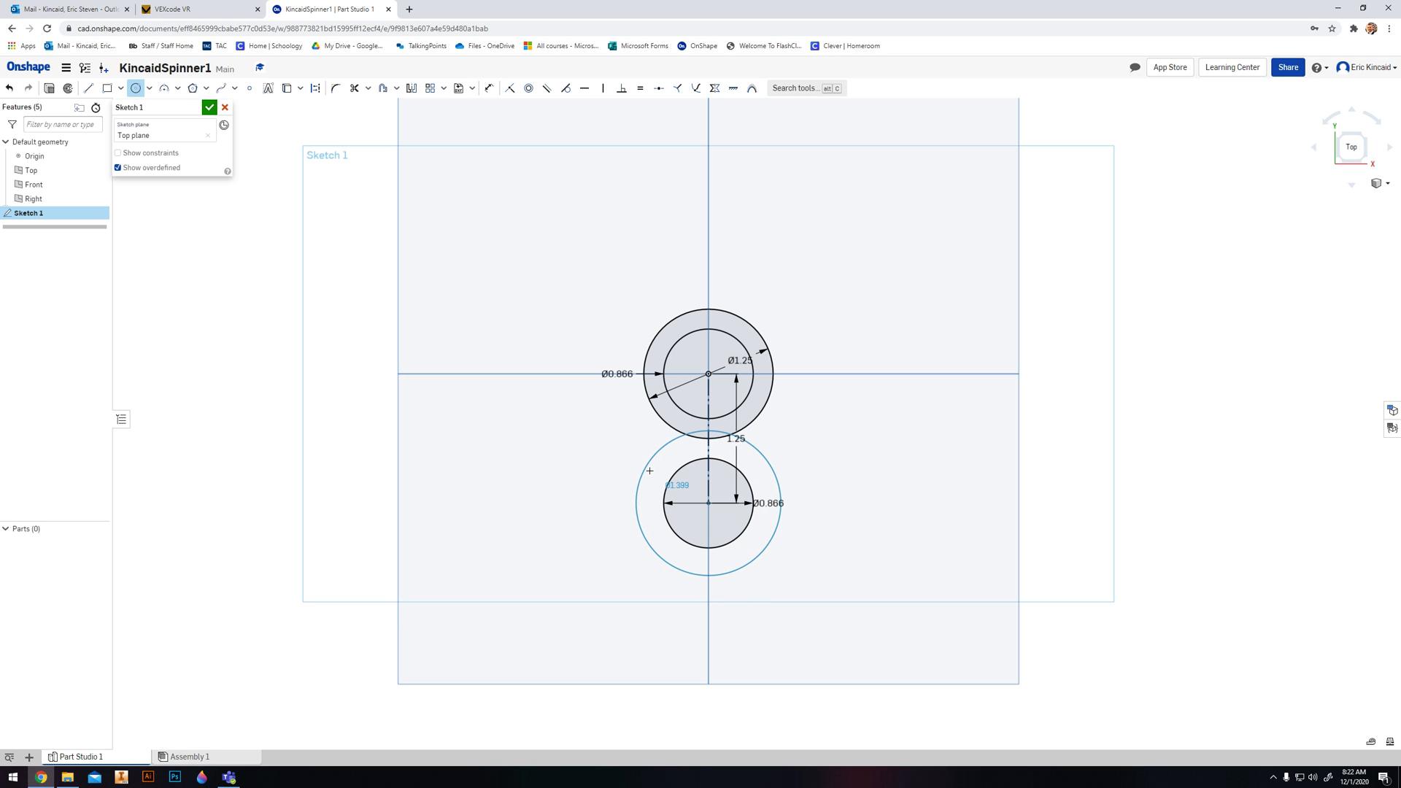
pyautogui.click(651, 467)
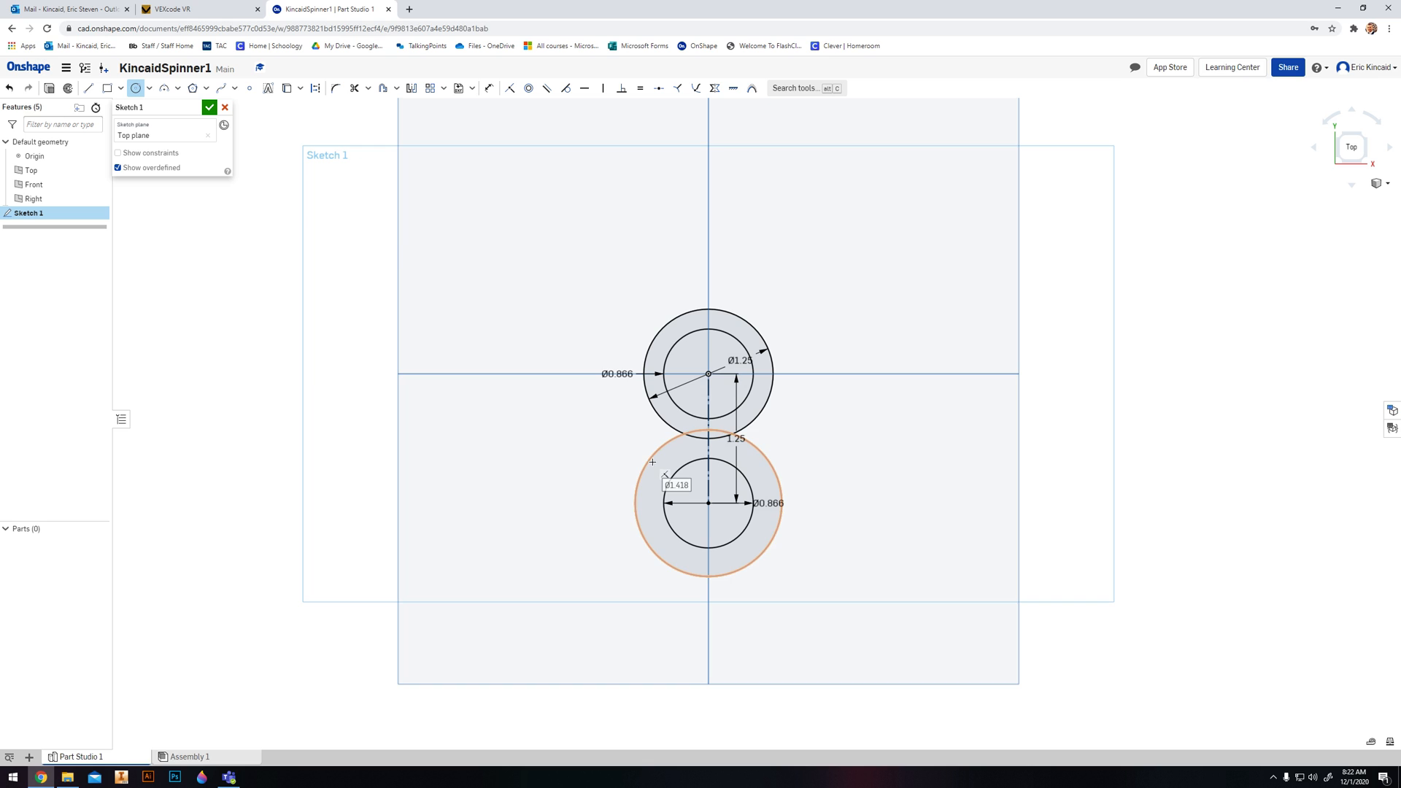
pyautogui.write('12')
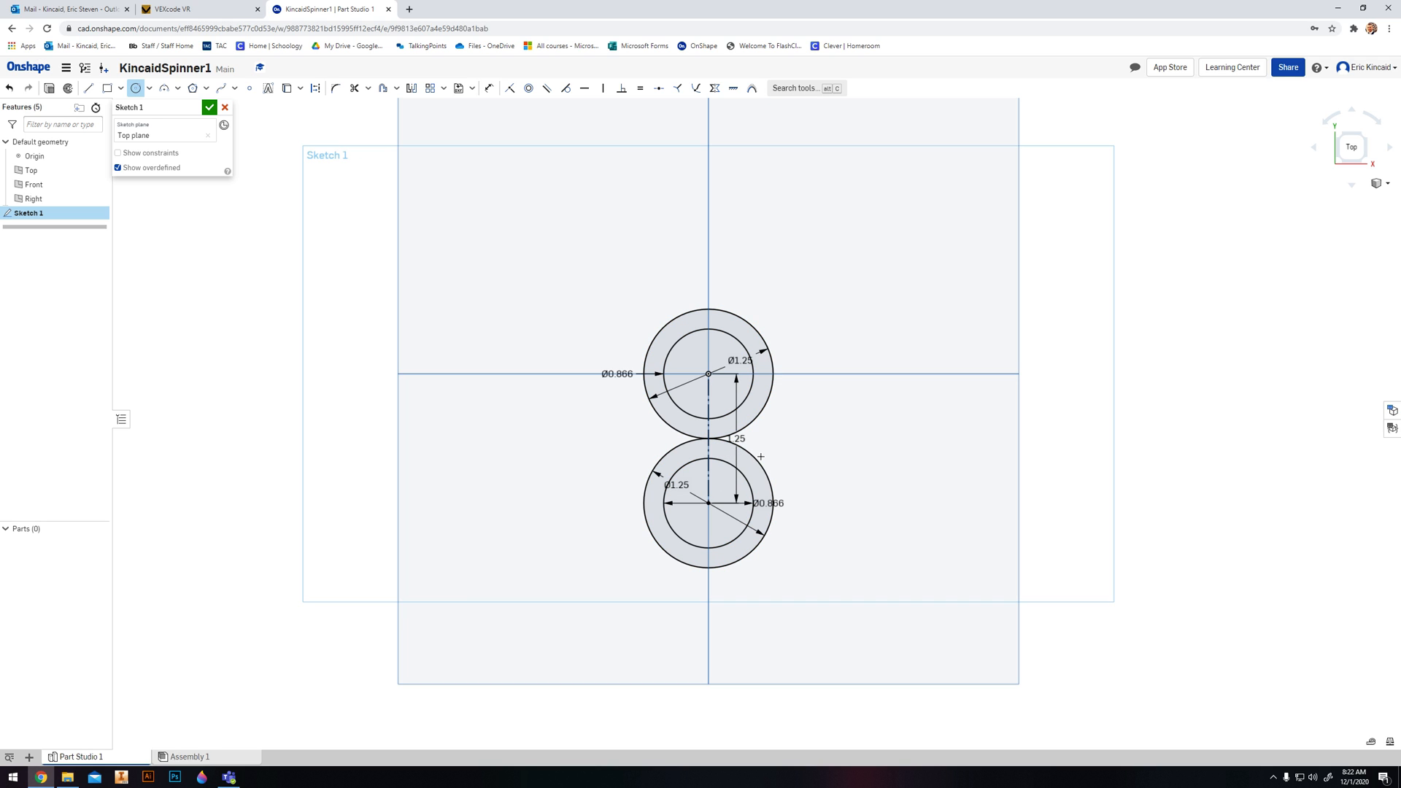
pyautogui.press('Escape')
# - Set the vertical distance between the two circle centres to 1 in
pyautogui.doubleClick(737, 438)
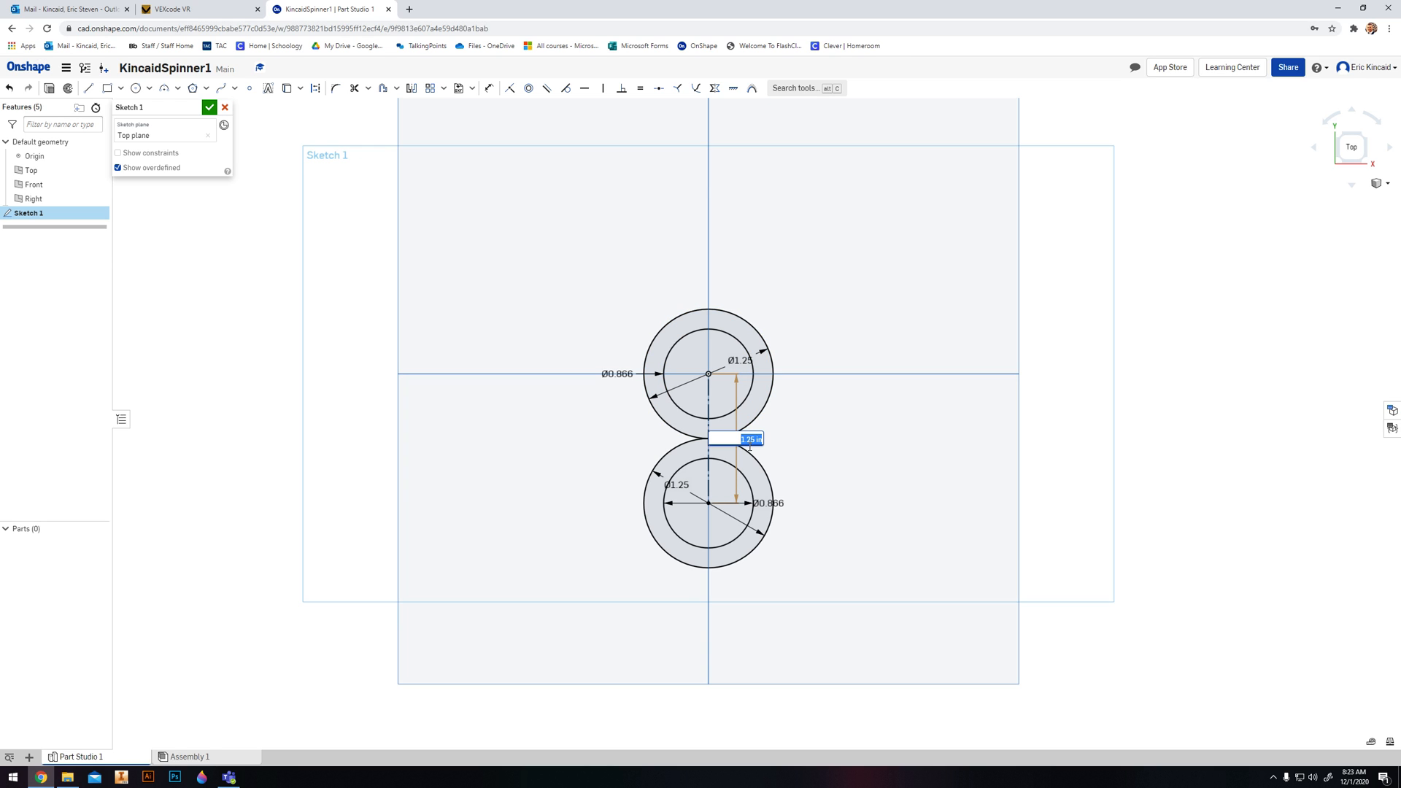
pyautogui.write('1')
pyautogui.press('Return')
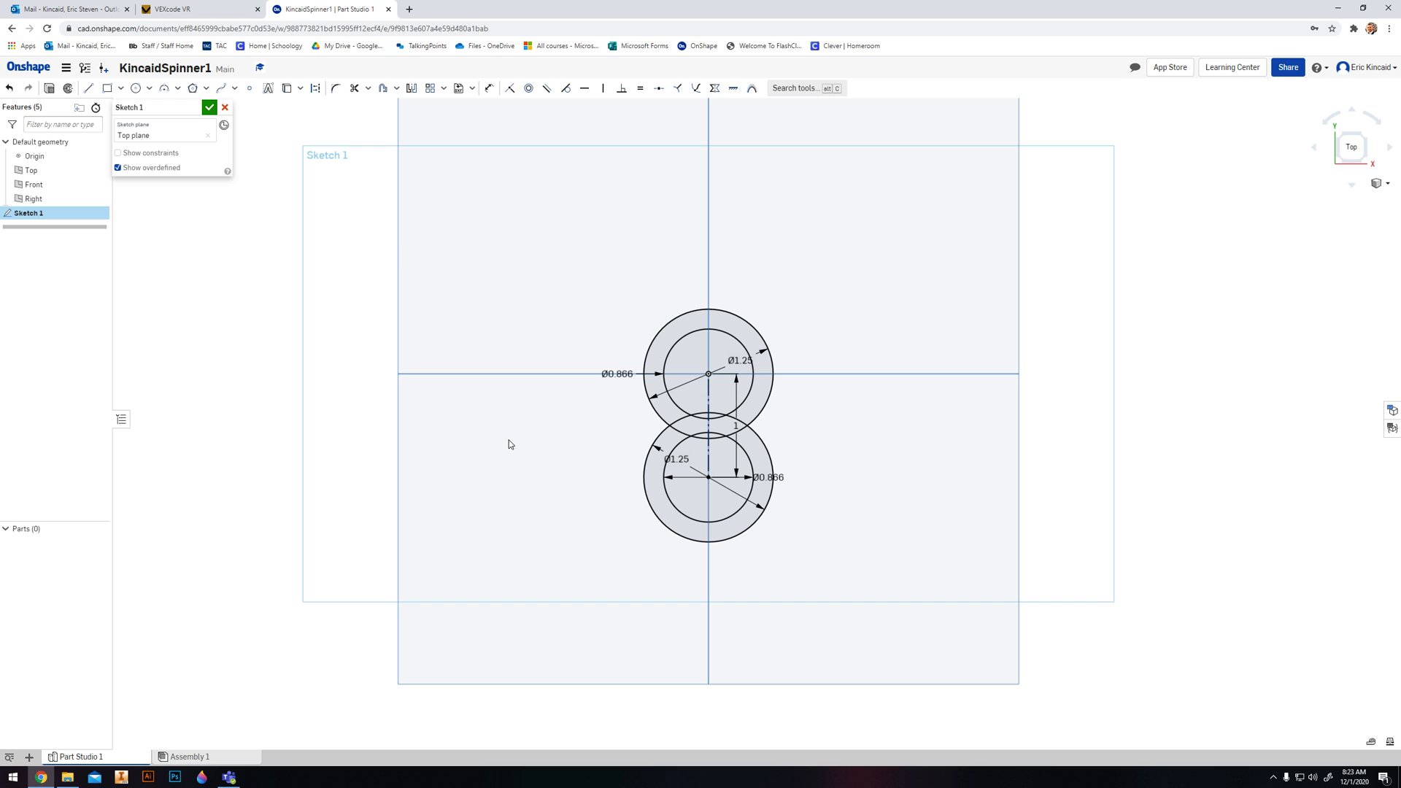
# - Set the vertical distance between the two circle centres to 1.125 in so the outer circles overlap slightly
pyautogui.doubleClick(737, 426)
pyautogui.write('1.25')
pyautogui.press('Return')
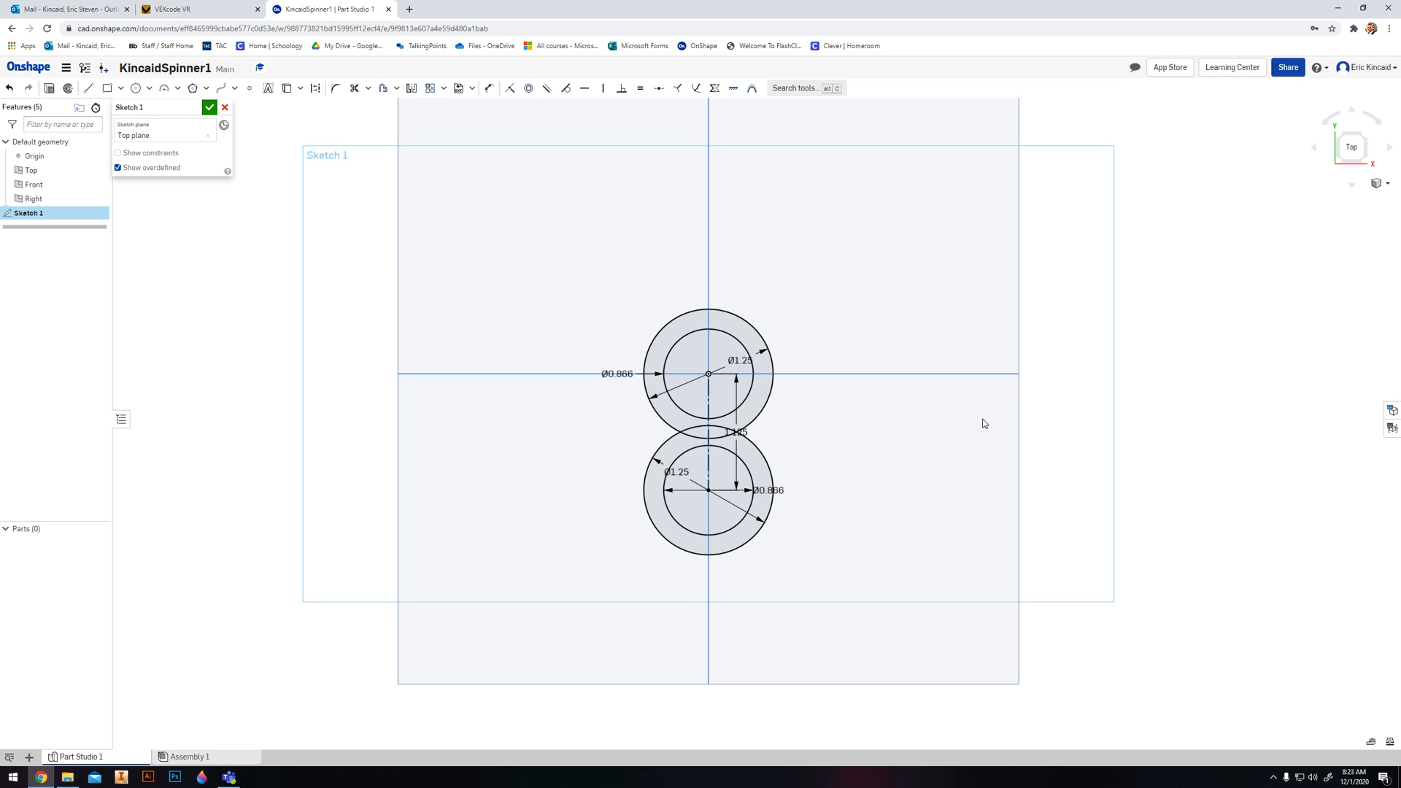
# - Reposition the vertical centre-distance dimension outside the circles, to their right
pyautogui.scroll(2, 967, 484)
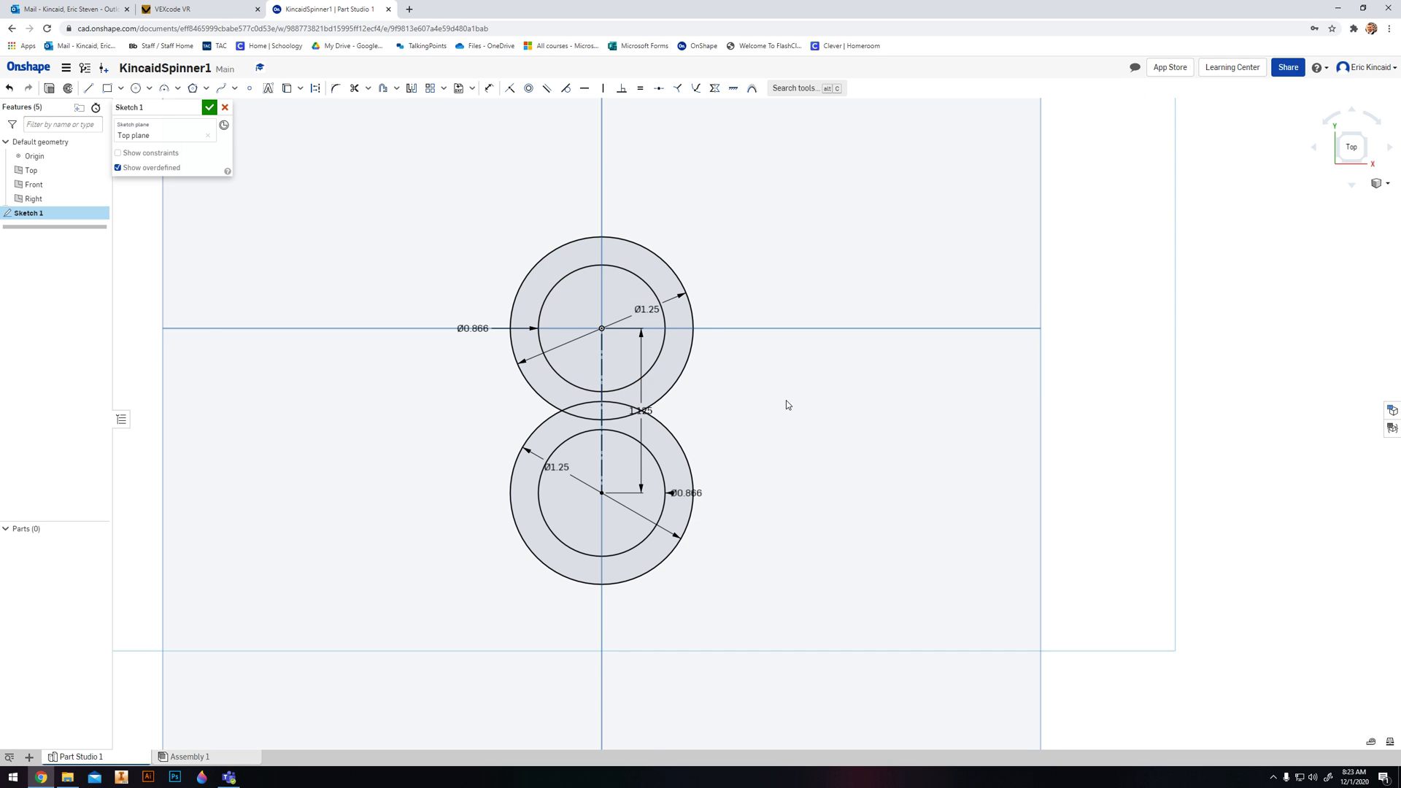
pyautogui.moveTo(776, 400); pyautogui.dragTo(826, 393, button='middle')
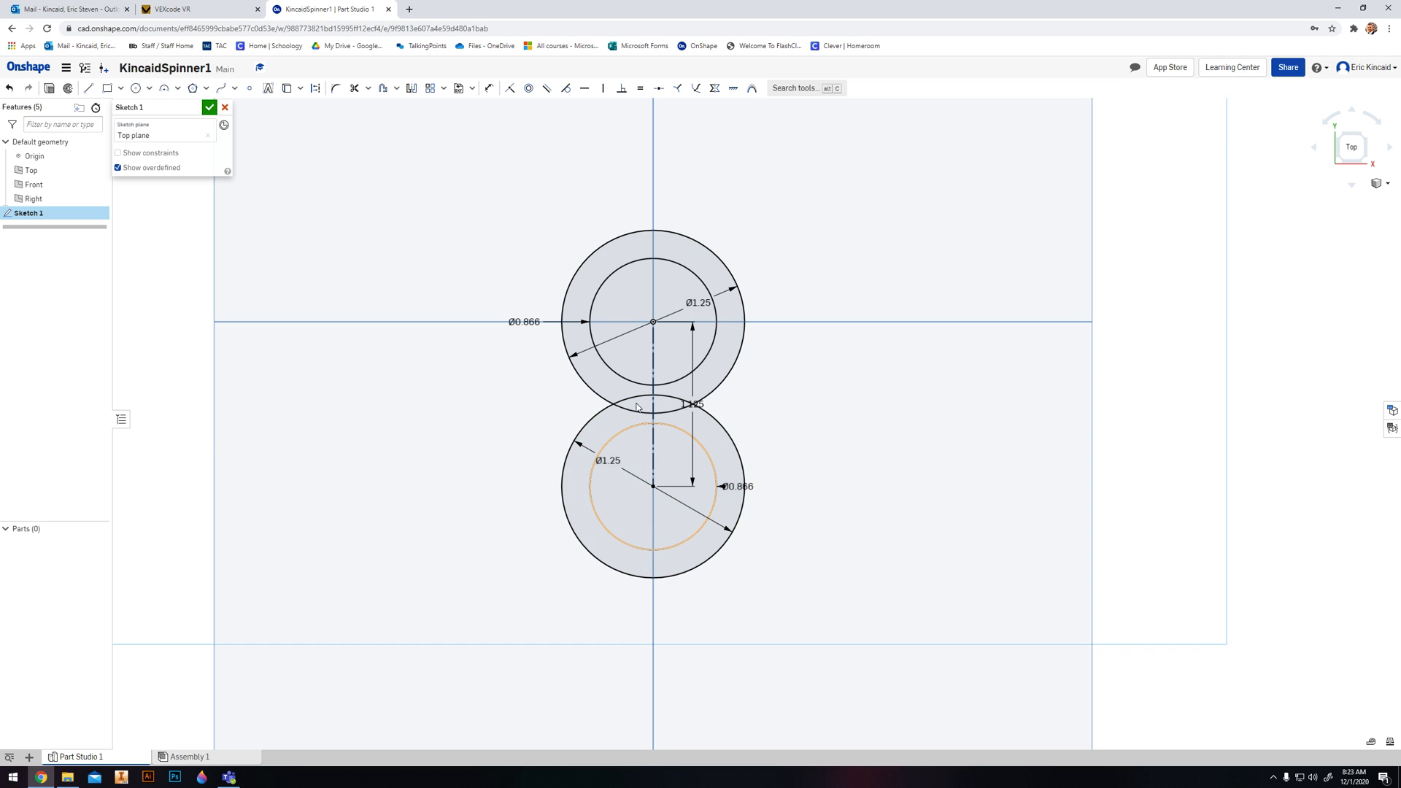
pyautogui.scroll(-1, 654, 471)
pyautogui.moveTo(508, 396); pyautogui.dragTo(559, 424, button='middle')
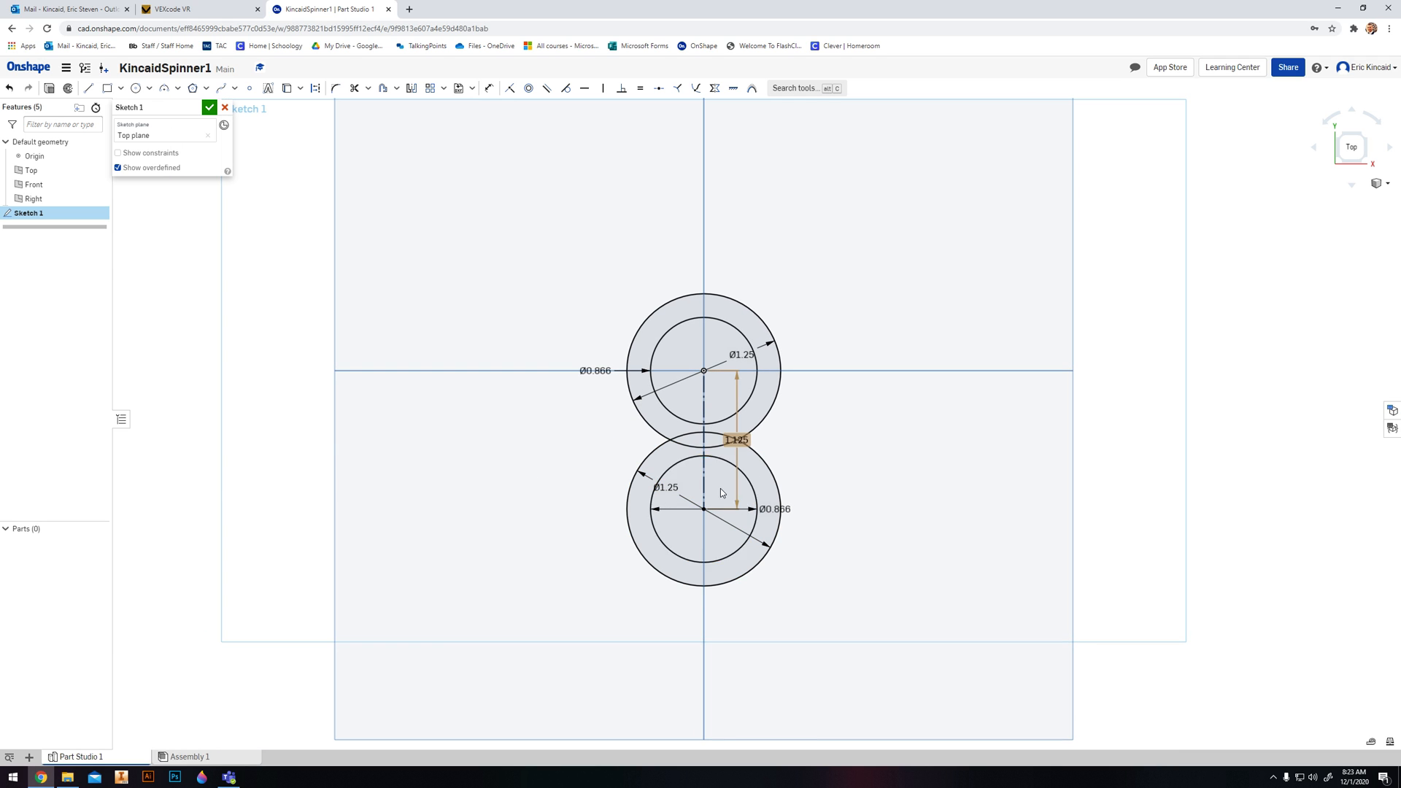
pyautogui.moveTo(736, 440); pyautogui.dragTo(801, 447)
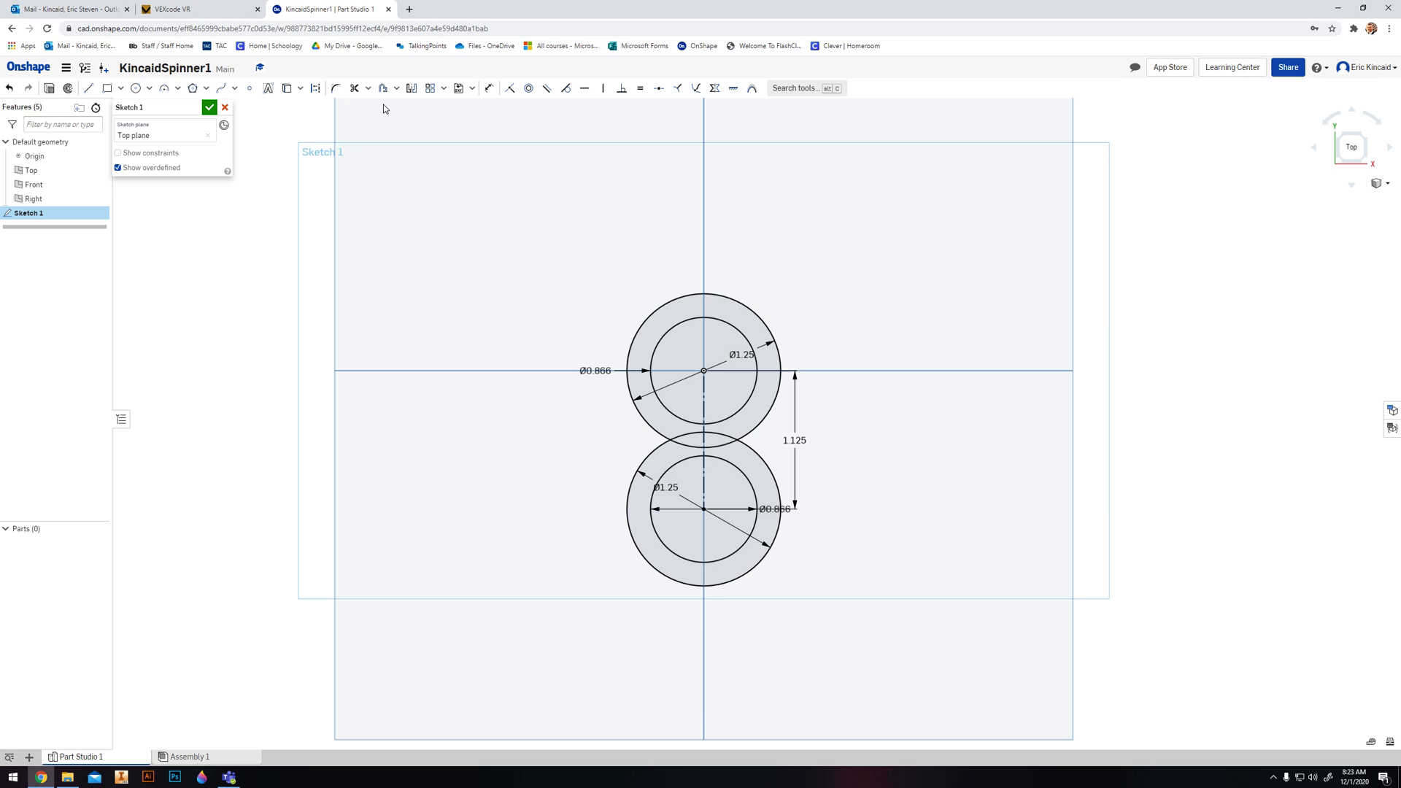
# - Circular-pattern the lower arm's inner and outer circles around the origin as three instances and finish the sketch
pyautogui.click(443, 90)
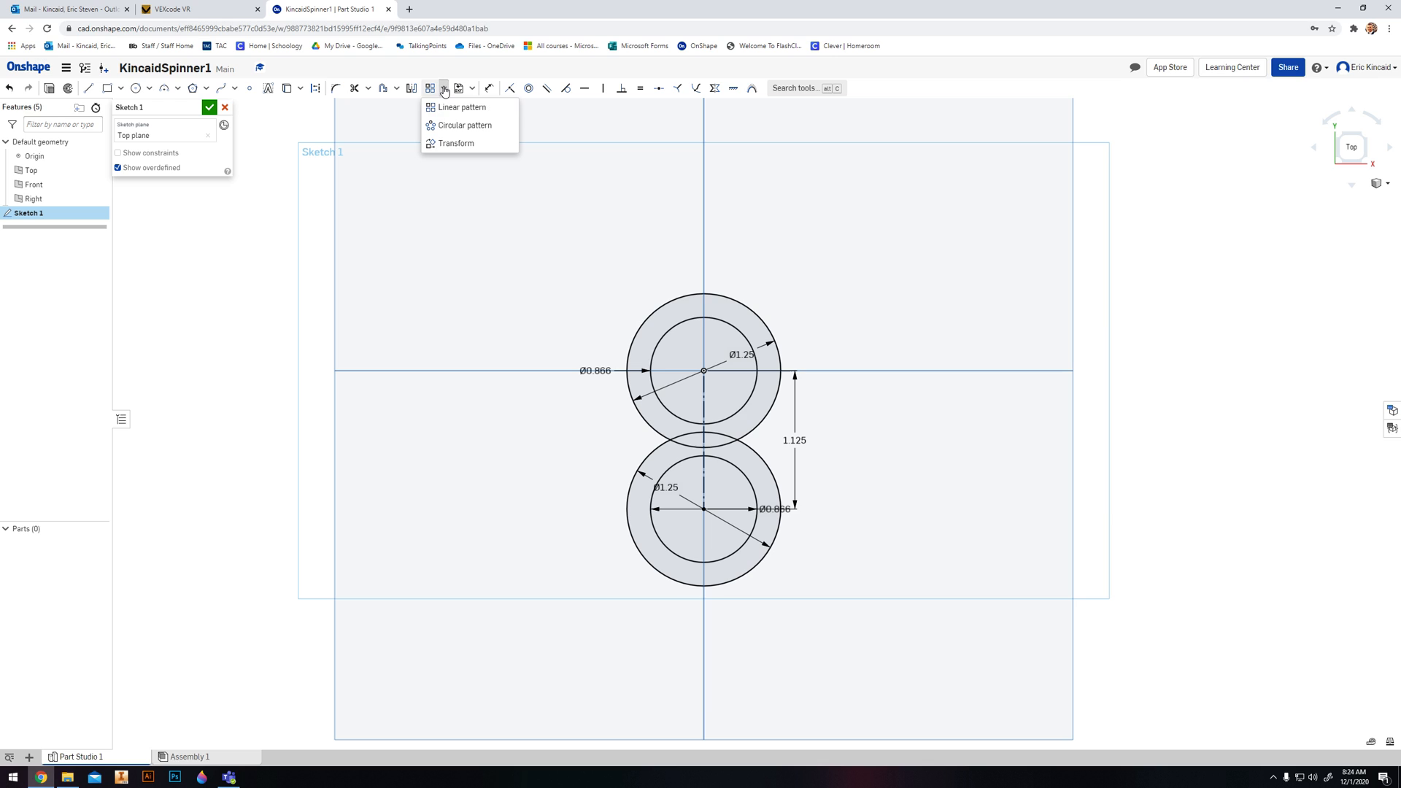
pyautogui.click(453, 128)
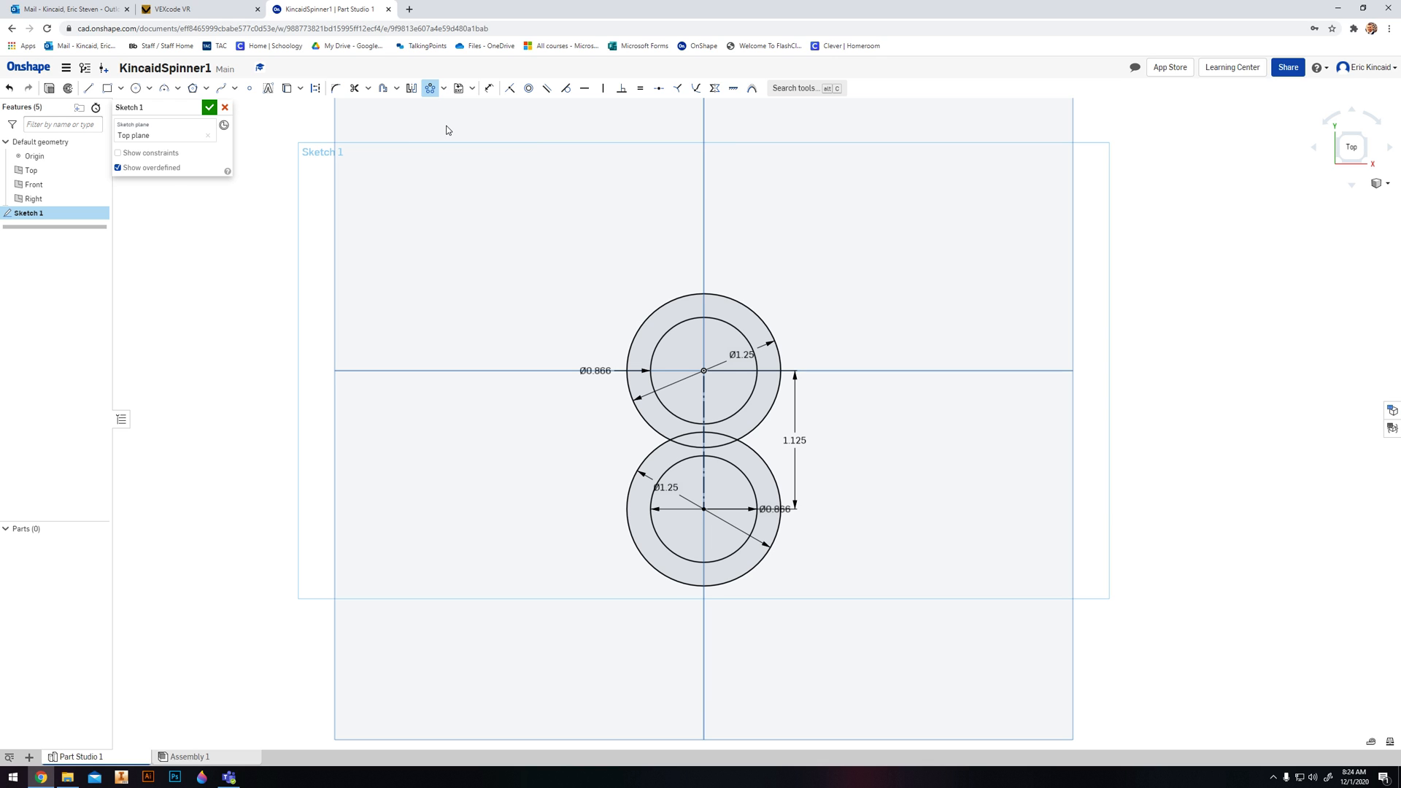
pyautogui.click(676, 556)
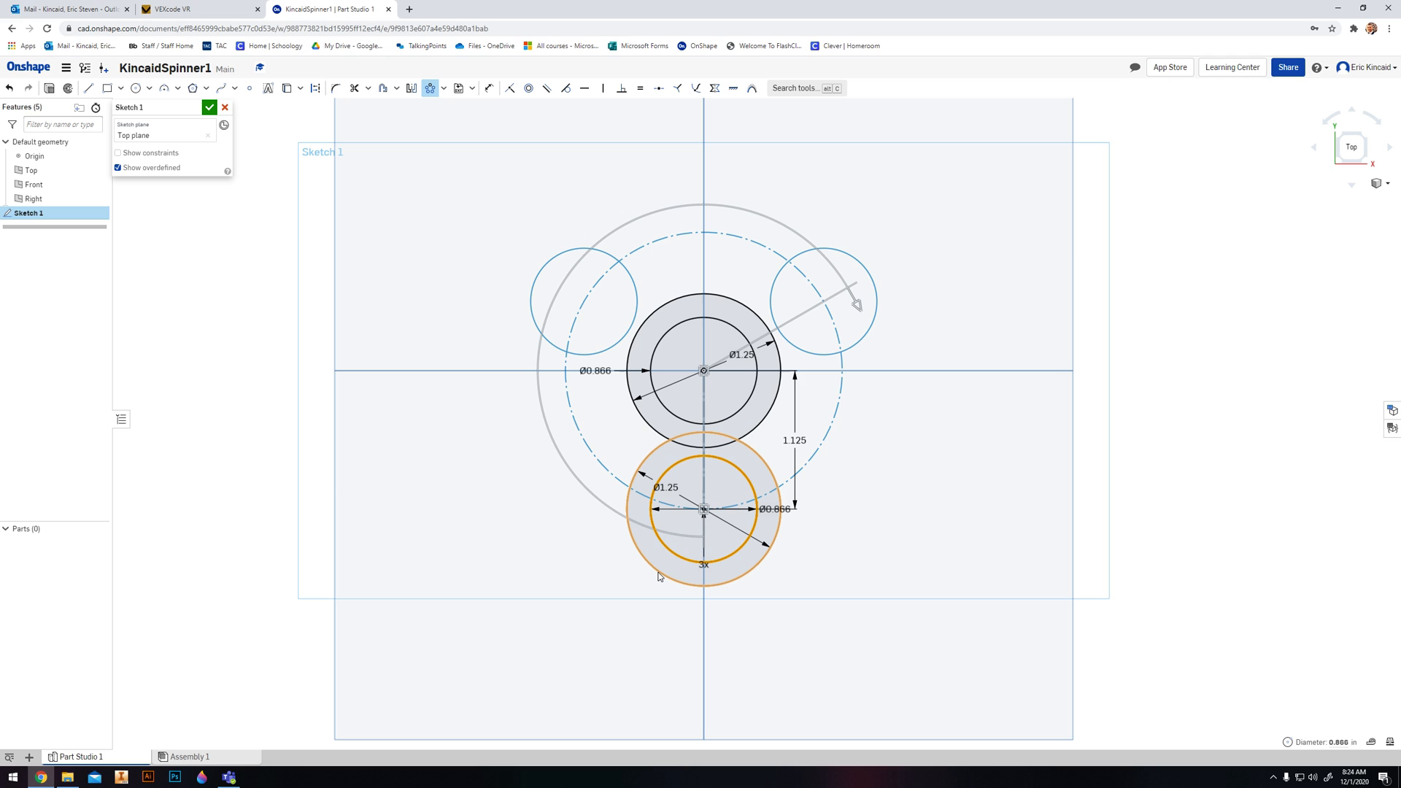
pyautogui.click(659, 576)
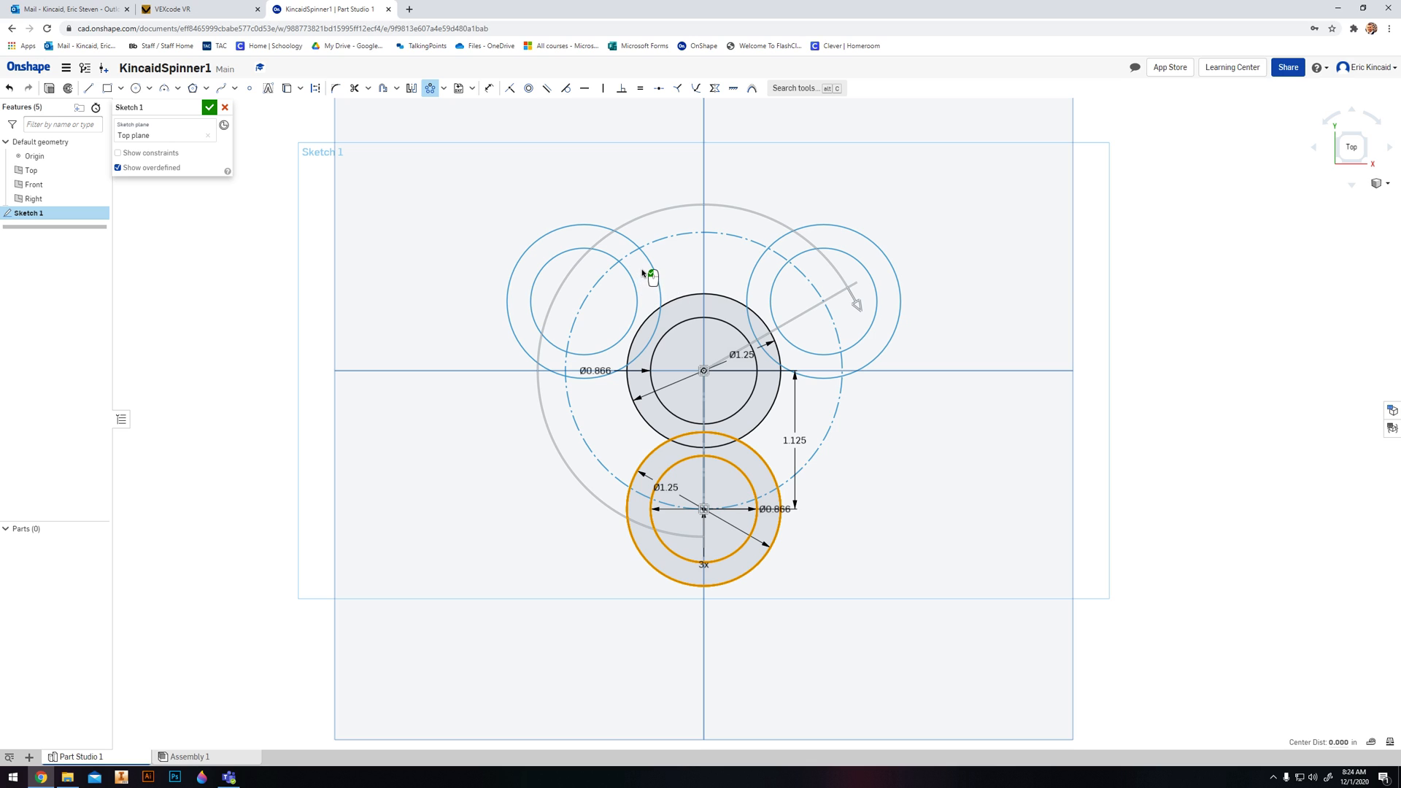
pyautogui.click(210, 108)
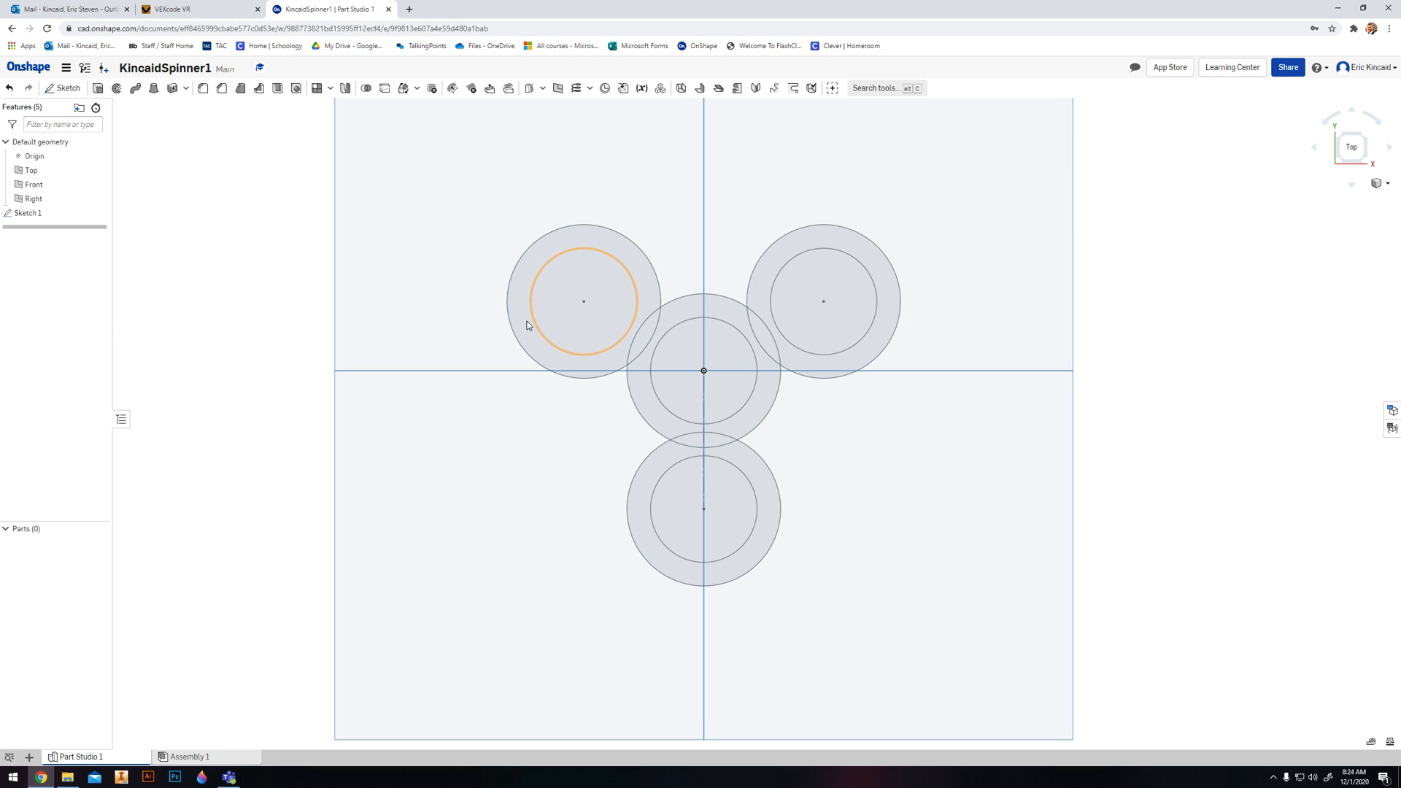
# - Start a new solid extrude of all four ring regions and their overlaps, leaving the inner circles open as holes
pyautogui.moveTo(583, 446); pyautogui.dragTo(672, 397, button='right')
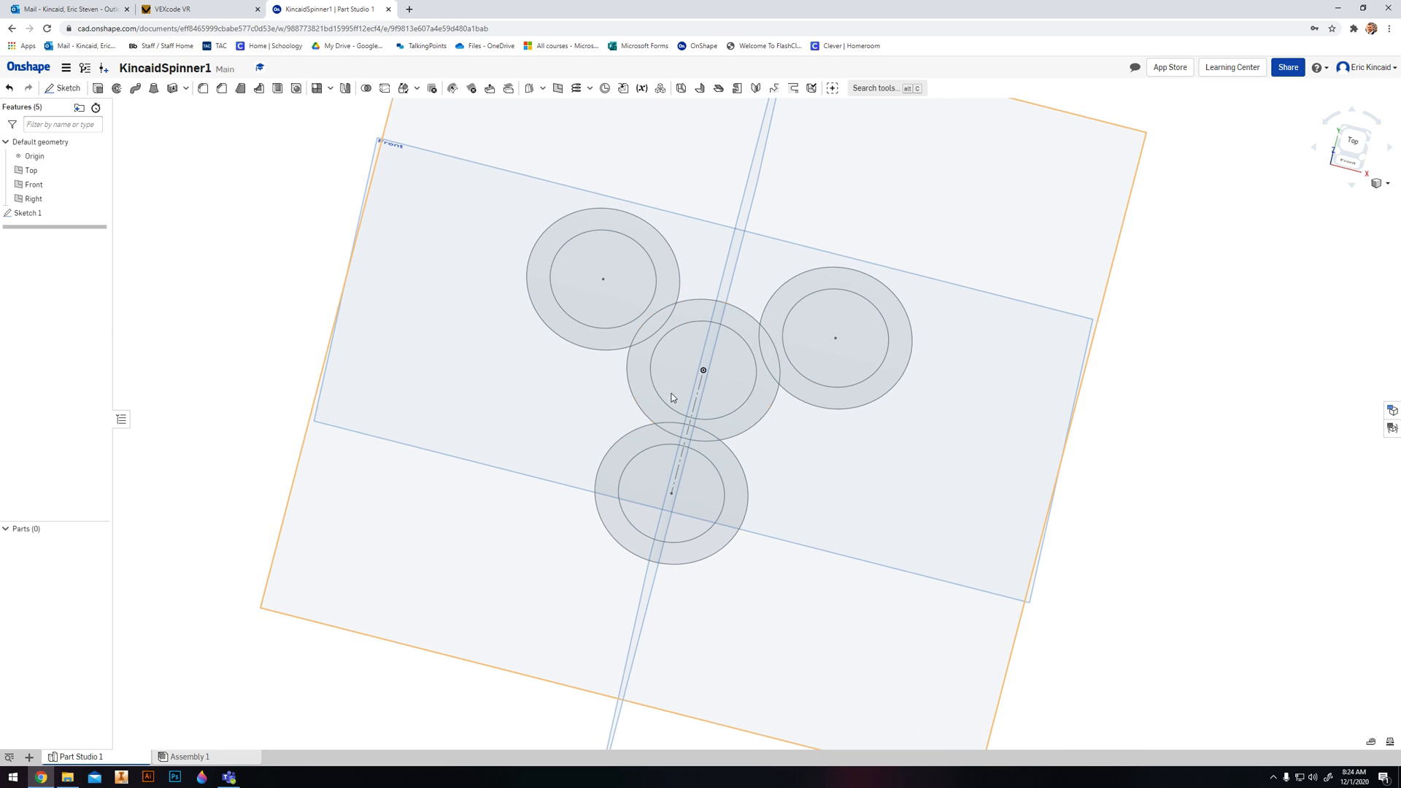
pyautogui.click(1370, 140)
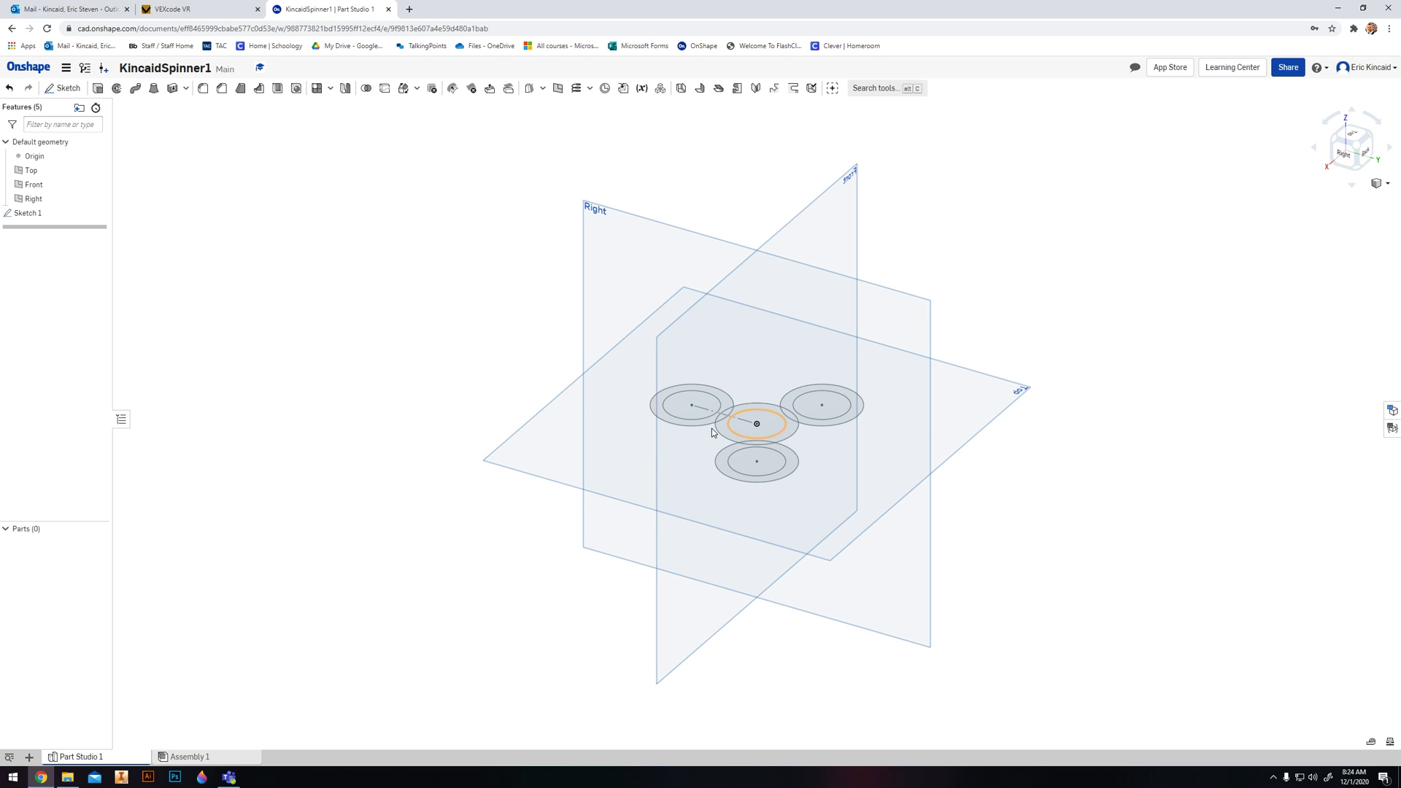
pyautogui.scroll(-5, 711, 430)
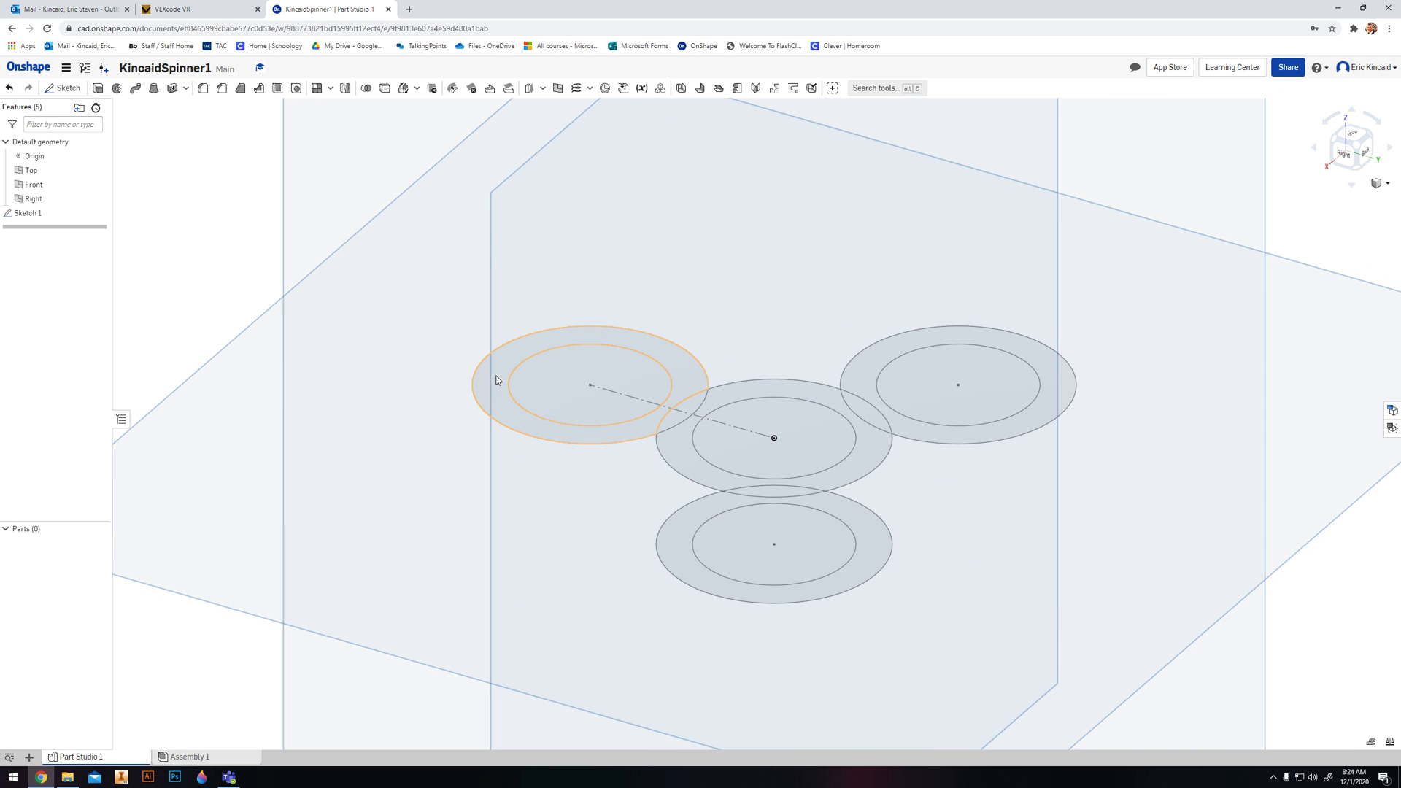
pyautogui.click(98, 89)
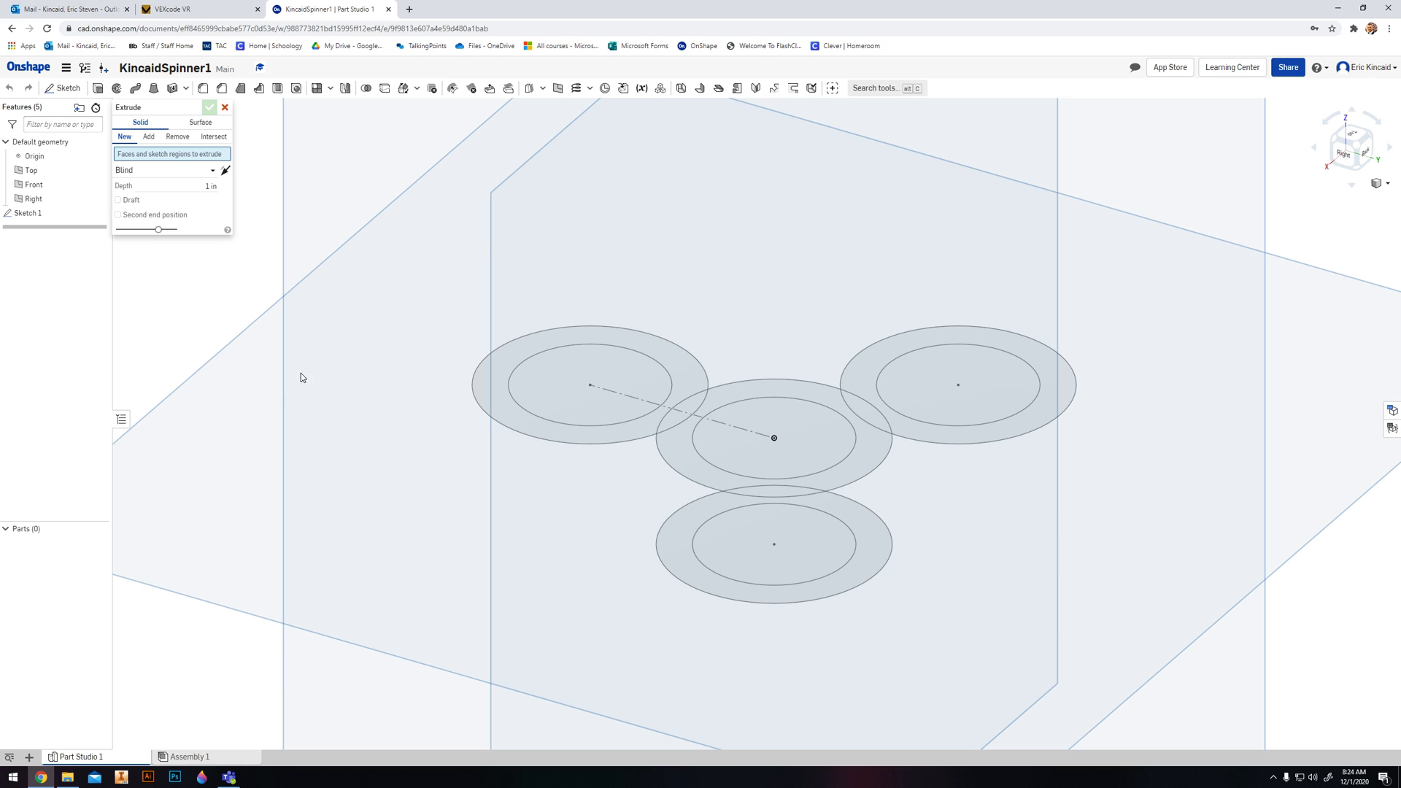
pyautogui.click(503, 415)
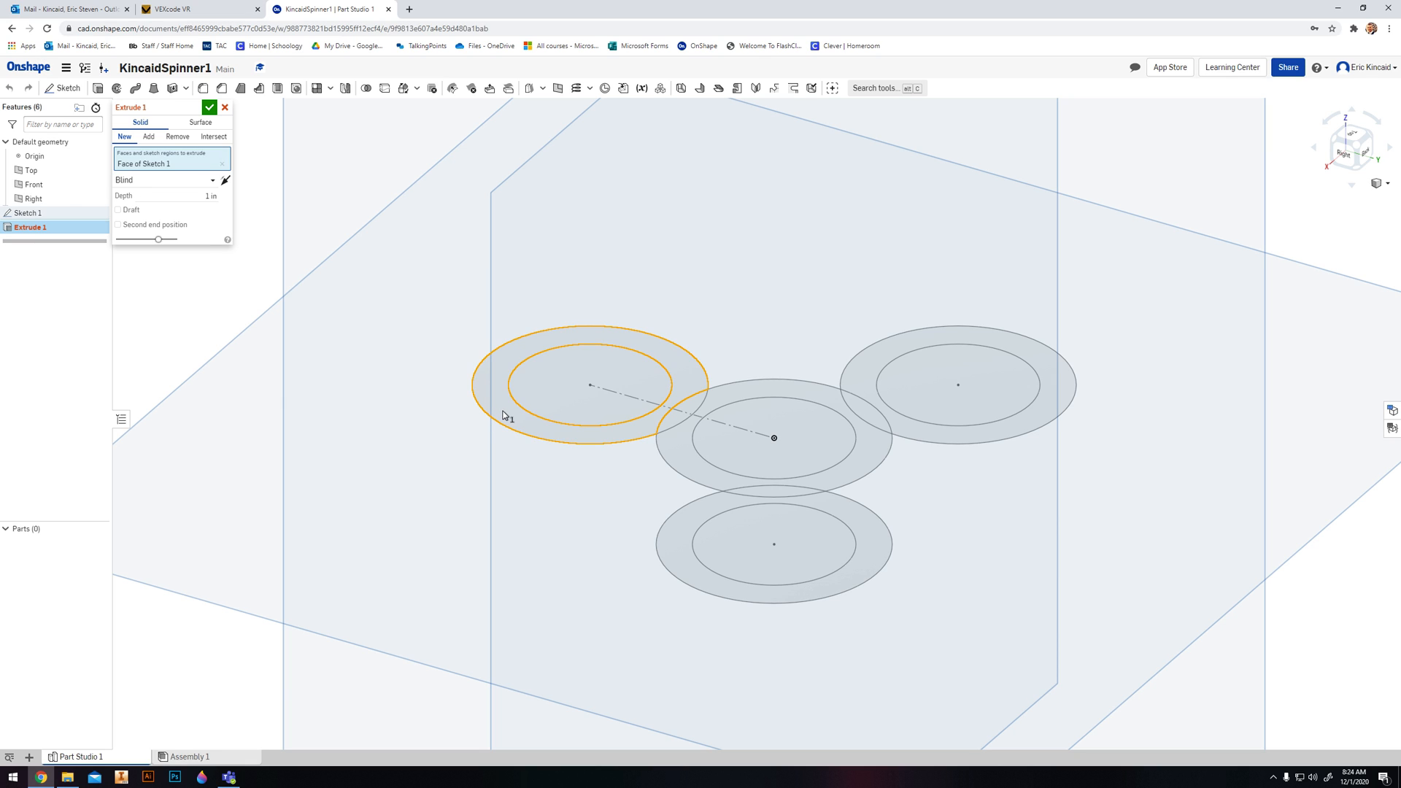
pyautogui.click(678, 418)
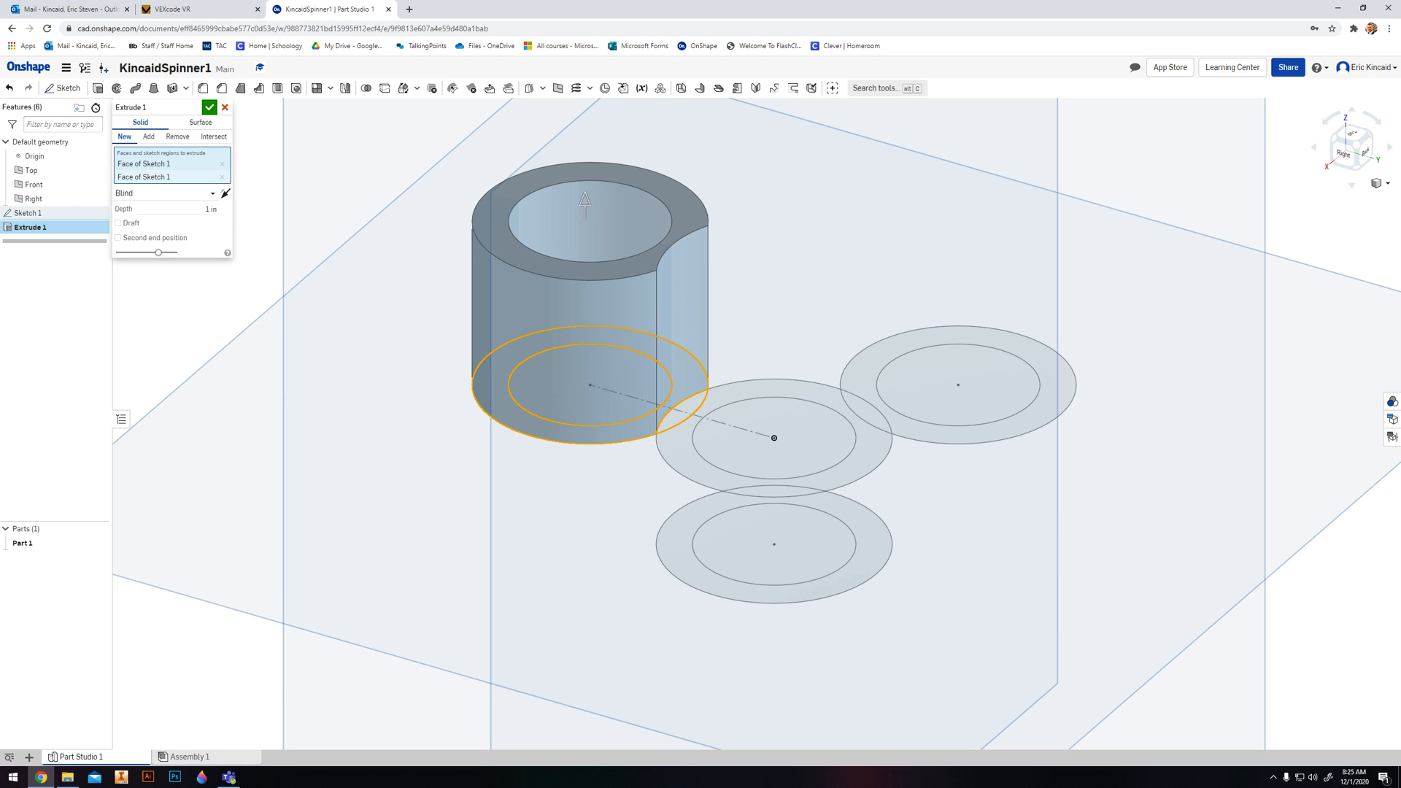
pyautogui.click(688, 459)
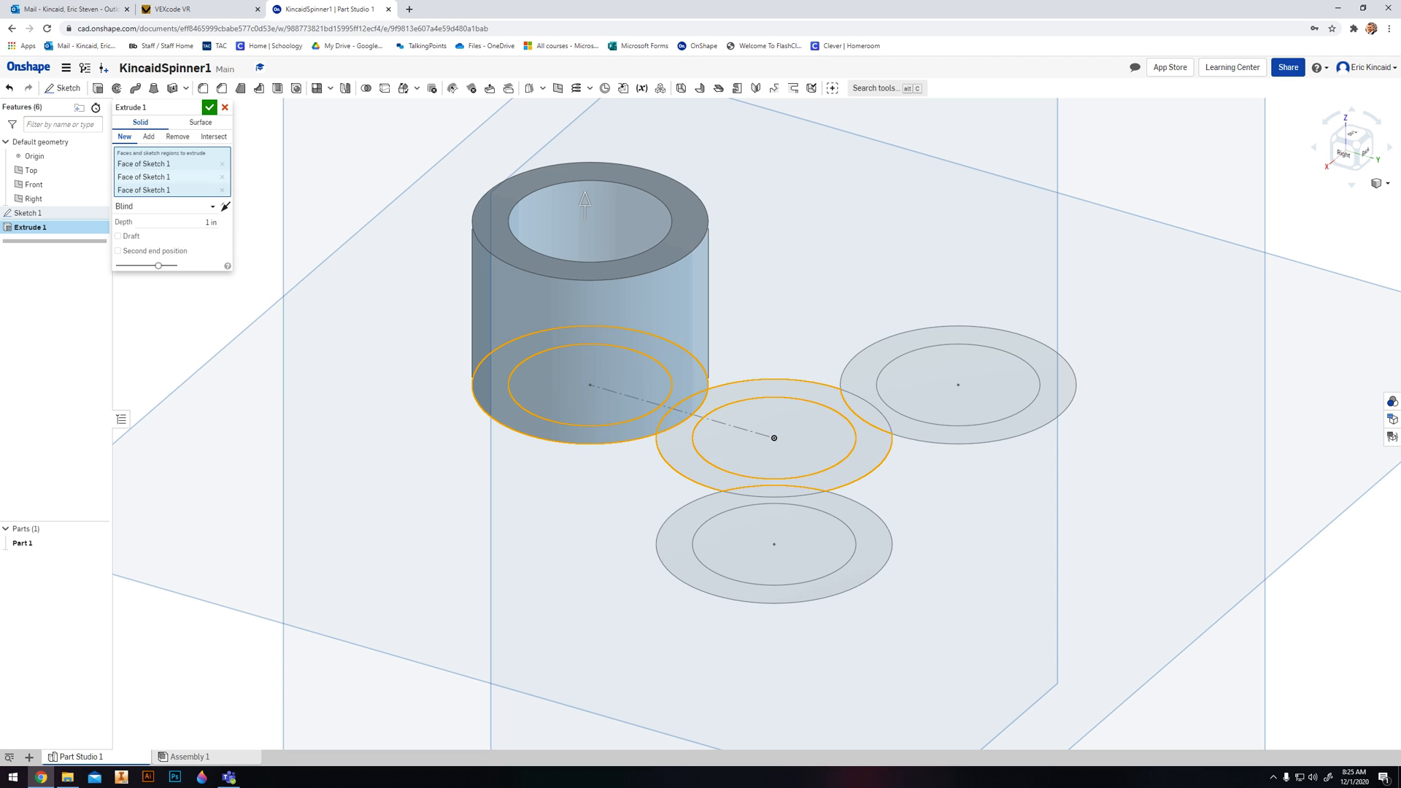
pyautogui.click(779, 492)
pyautogui.moveTo(863, 515)
pyautogui.mouseDown(button='right')
pyautogui.moveTo(944, 522)
pyautogui.moveTo(904, 542)
pyautogui.moveTo(913, 402)
pyautogui.mouseUp(button='right')
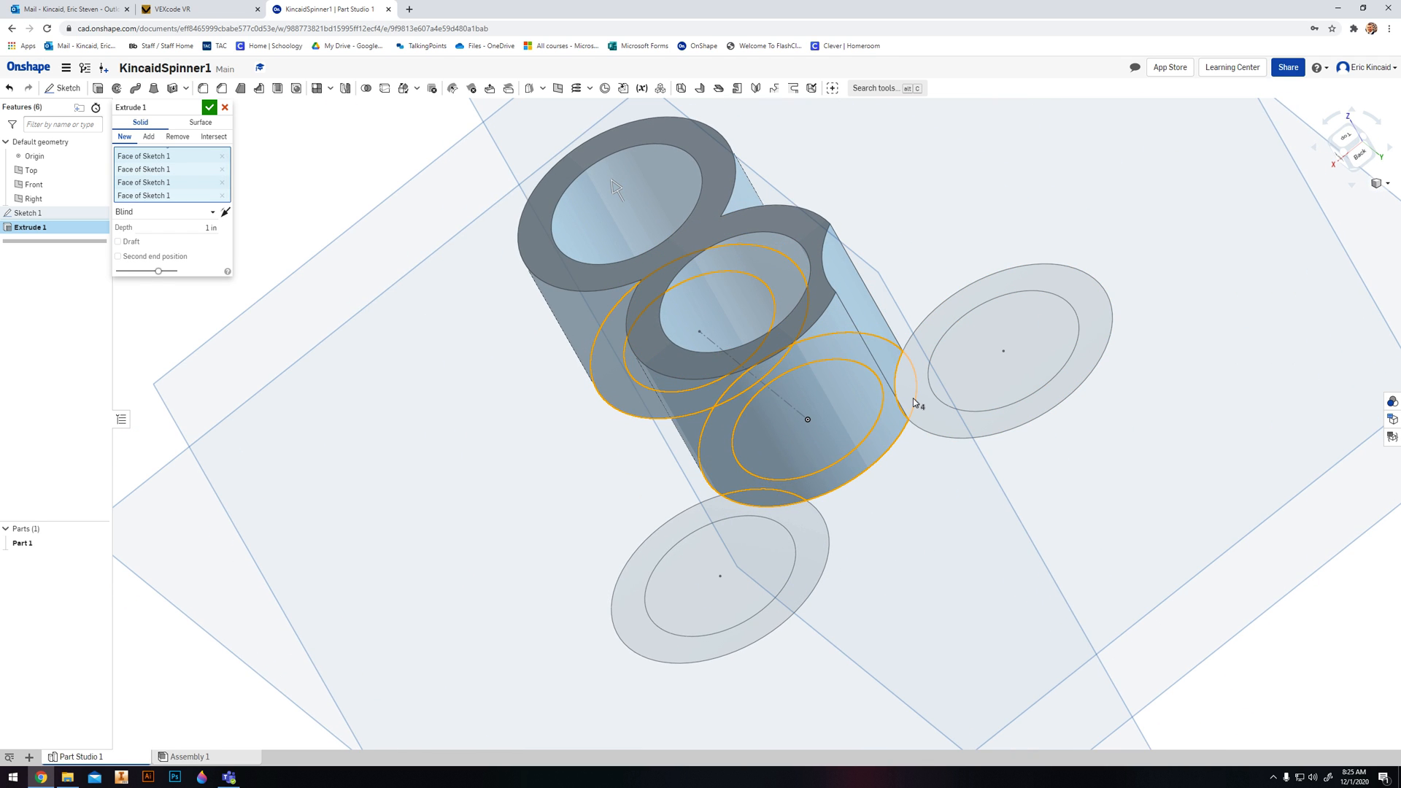
pyautogui.moveTo(865, 484)
pyautogui.mouseDown(button='right')
pyautogui.moveTo(879, 491)
pyautogui.moveTo(838, 518)
pyautogui.mouseUp(button='right')
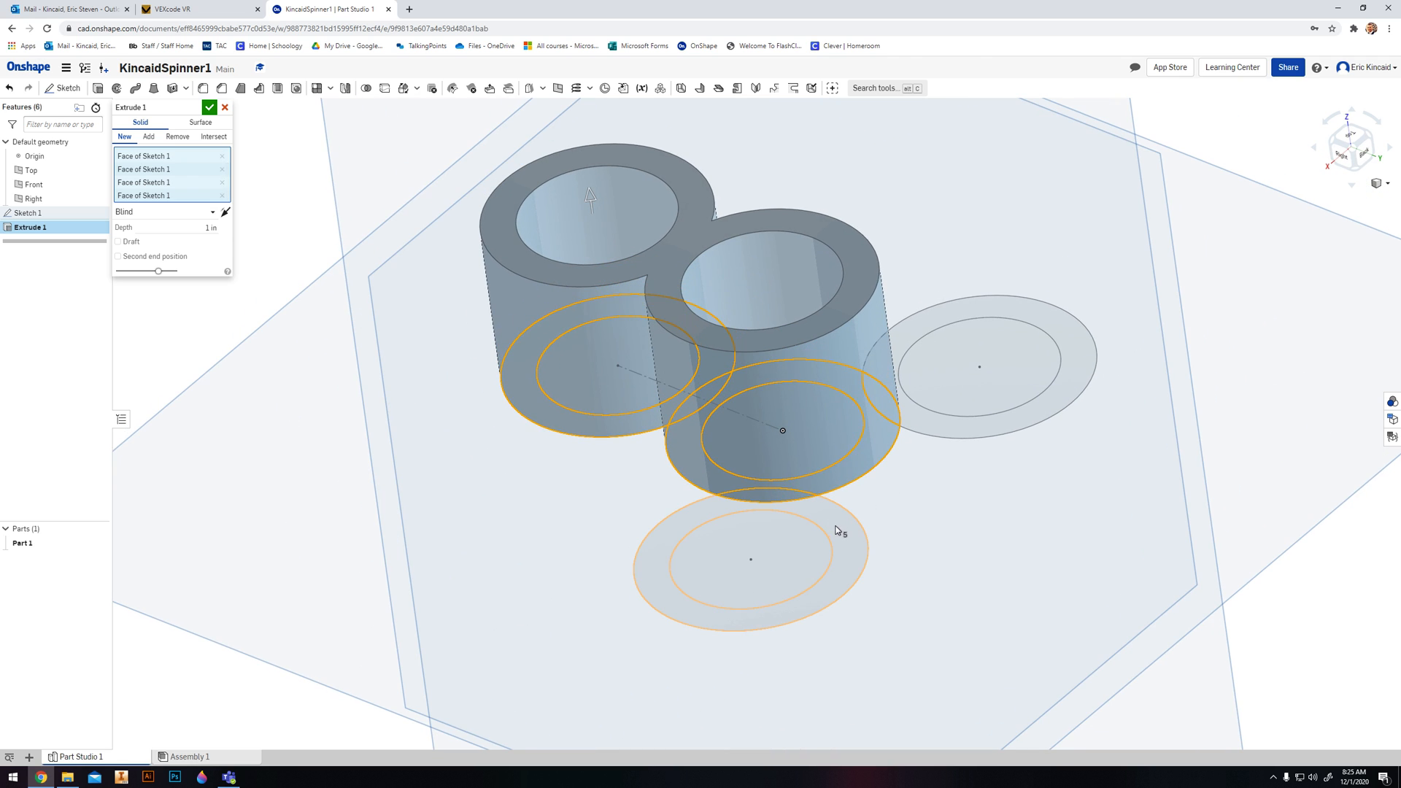
pyautogui.click(933, 430)
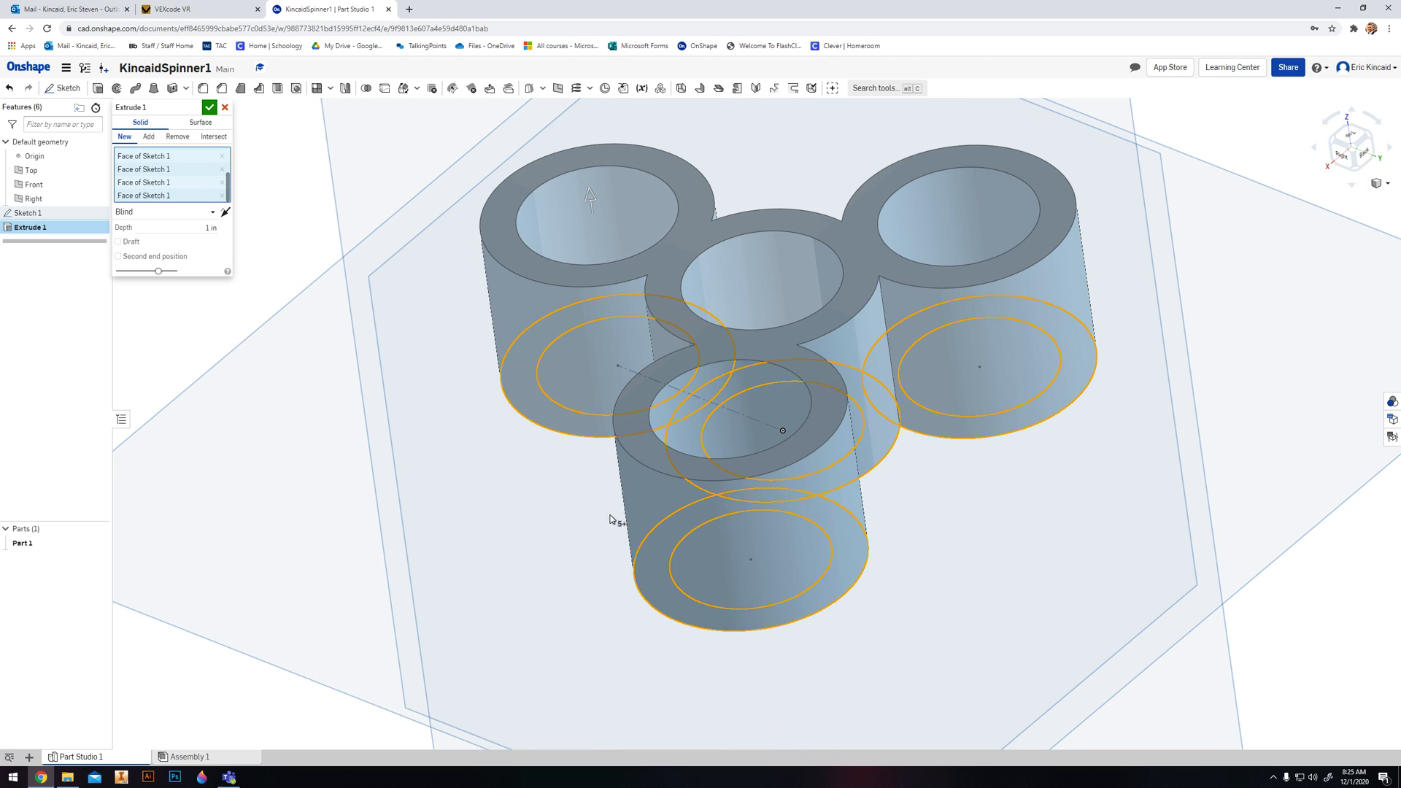
# - Set the spinner extrude's blind depth to 0.25 in and complete it
pyautogui.moveTo(695, 470)
pyautogui.mouseDown(button='right')
pyautogui.moveTo(635, 497)
pyautogui.moveTo(616, 526)
pyautogui.mouseUp(button='right')
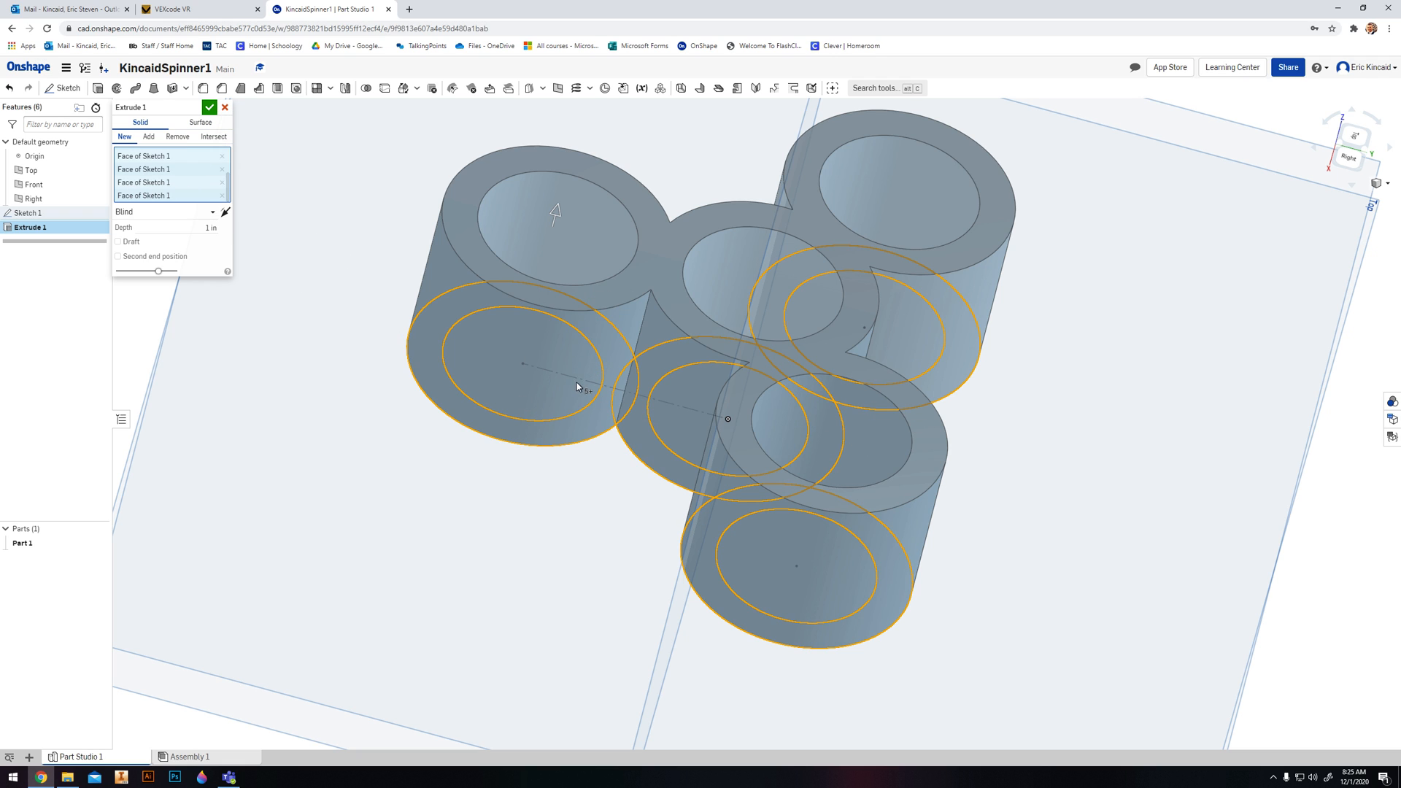
pyautogui.scroll(-6, 876, 437)
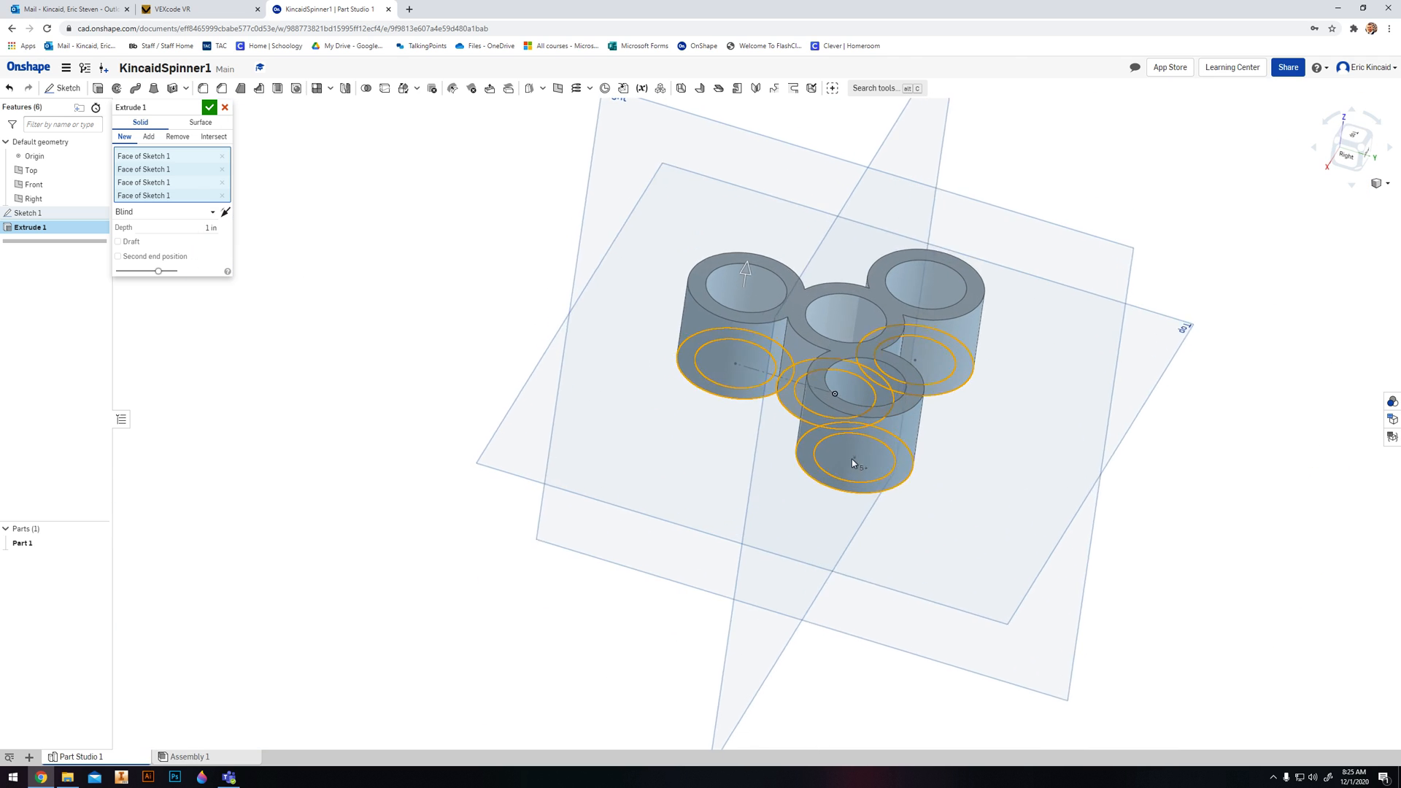
pyautogui.moveTo(852, 459); pyautogui.dragTo(833, 464, button='right')
pyautogui.click(218, 233)
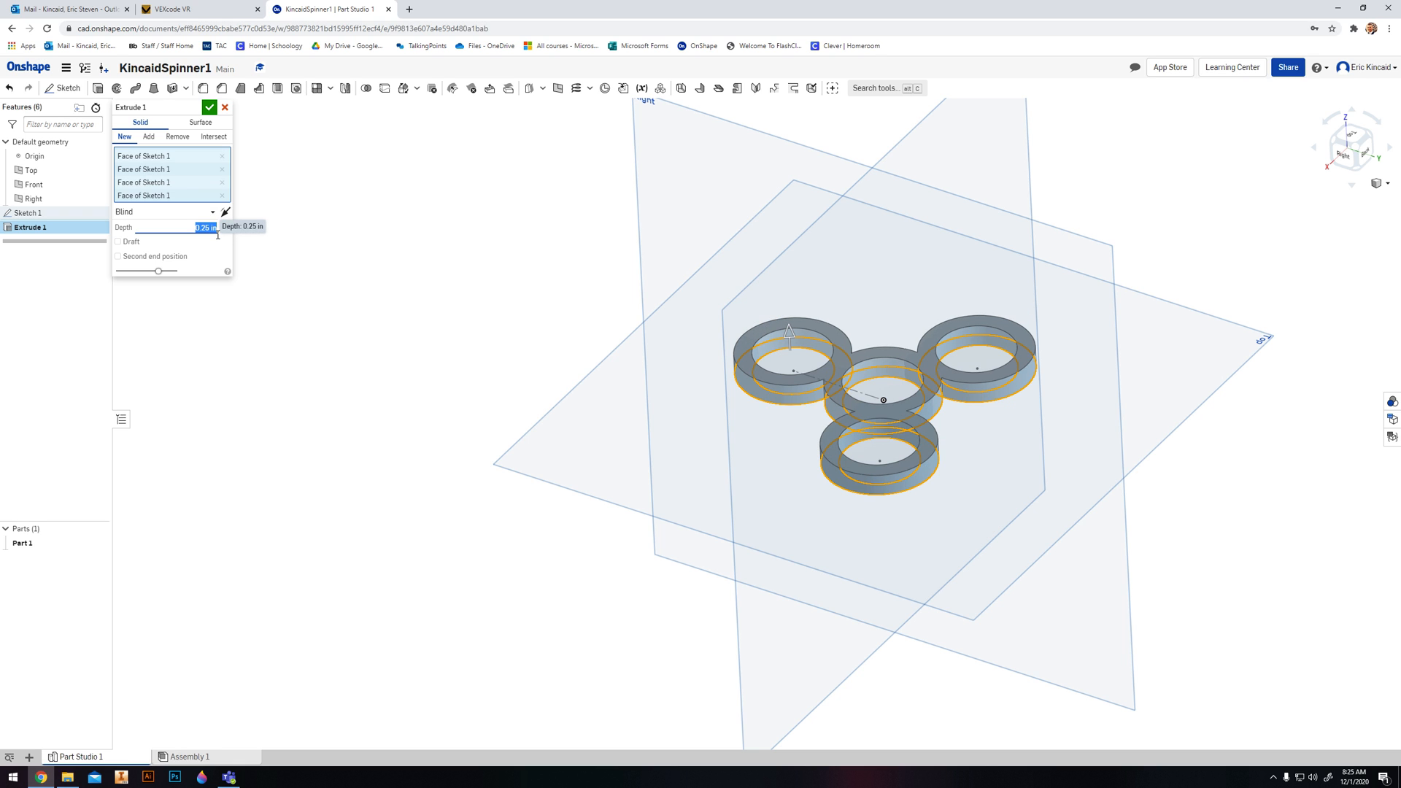
pyautogui.click(210, 107)
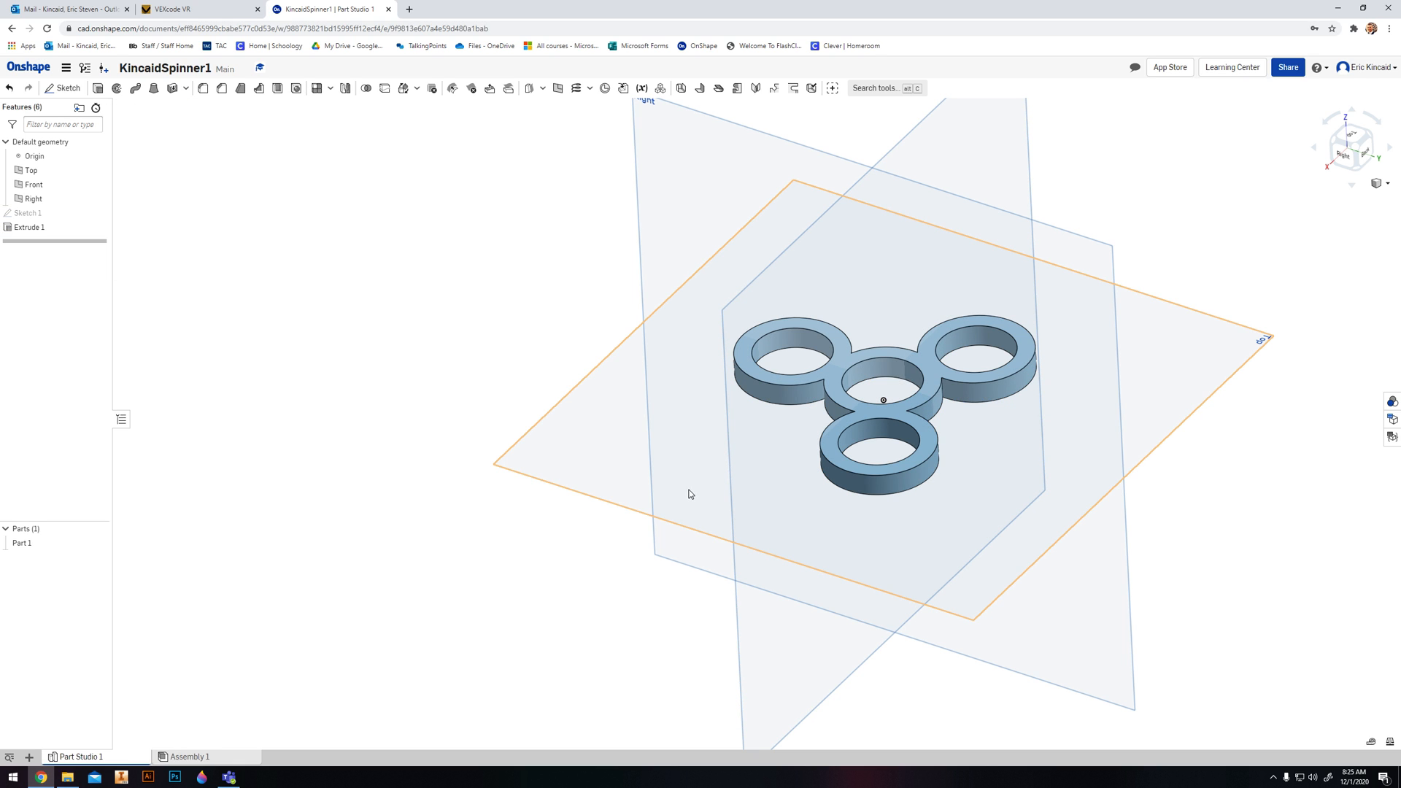
# - Fillet the six vertical edges where the arms meet the centre ring with a 0.2 in radius
pyautogui.moveTo(689, 494); pyautogui.dragTo(660, 491, button='right')
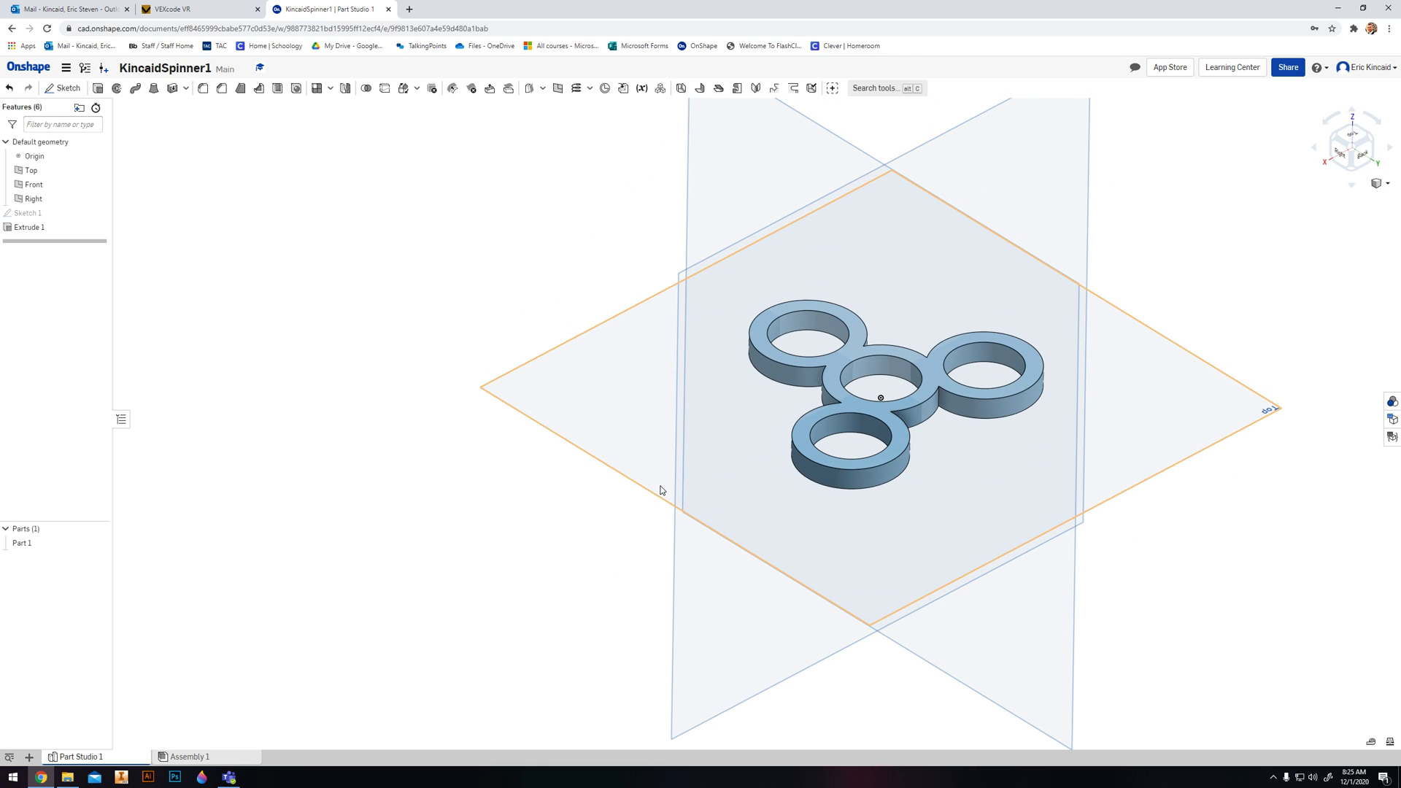
pyautogui.click(203, 88)
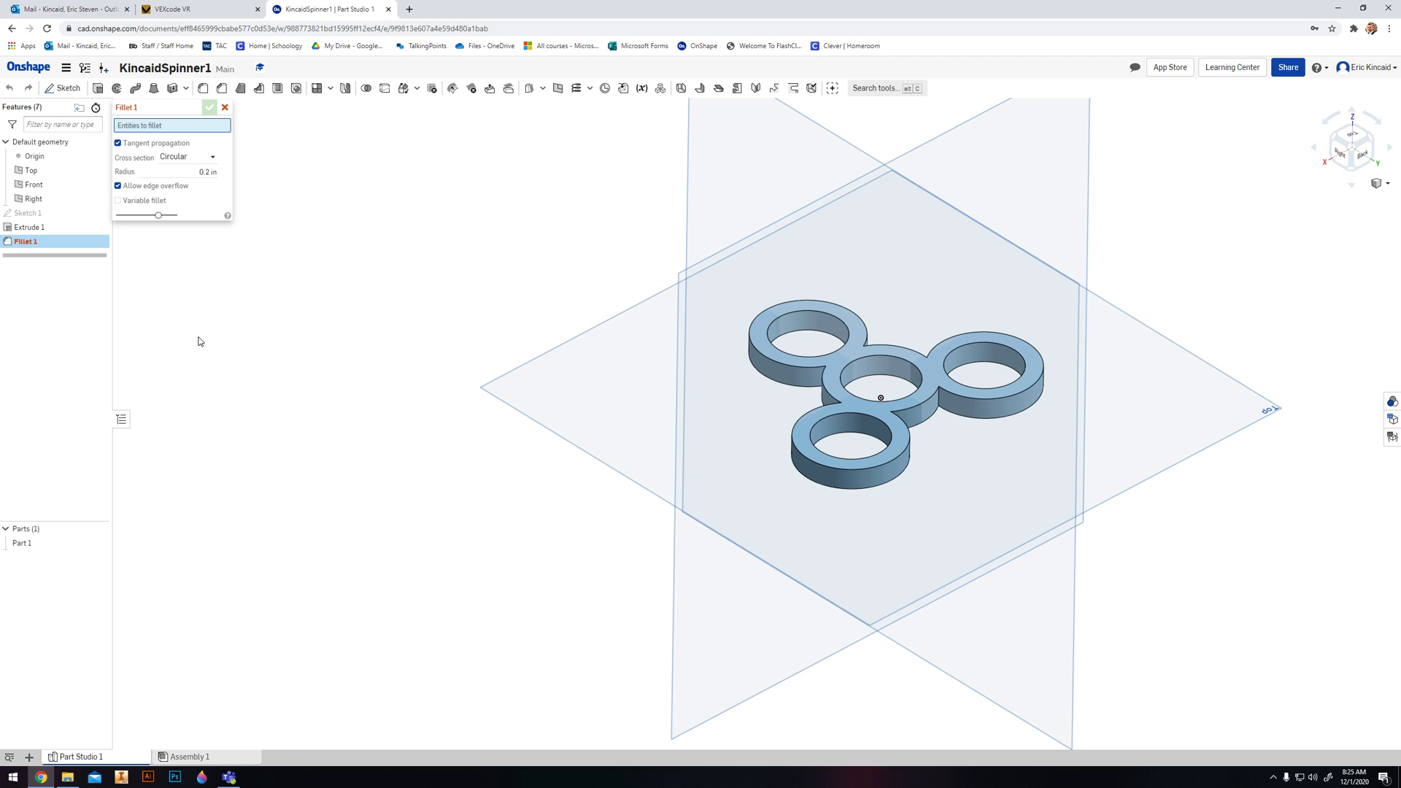
pyautogui.moveTo(737, 470); pyautogui.dragTo(880, 446, button='right')
pyautogui.click(818, 386)
pyautogui.click(880, 445)
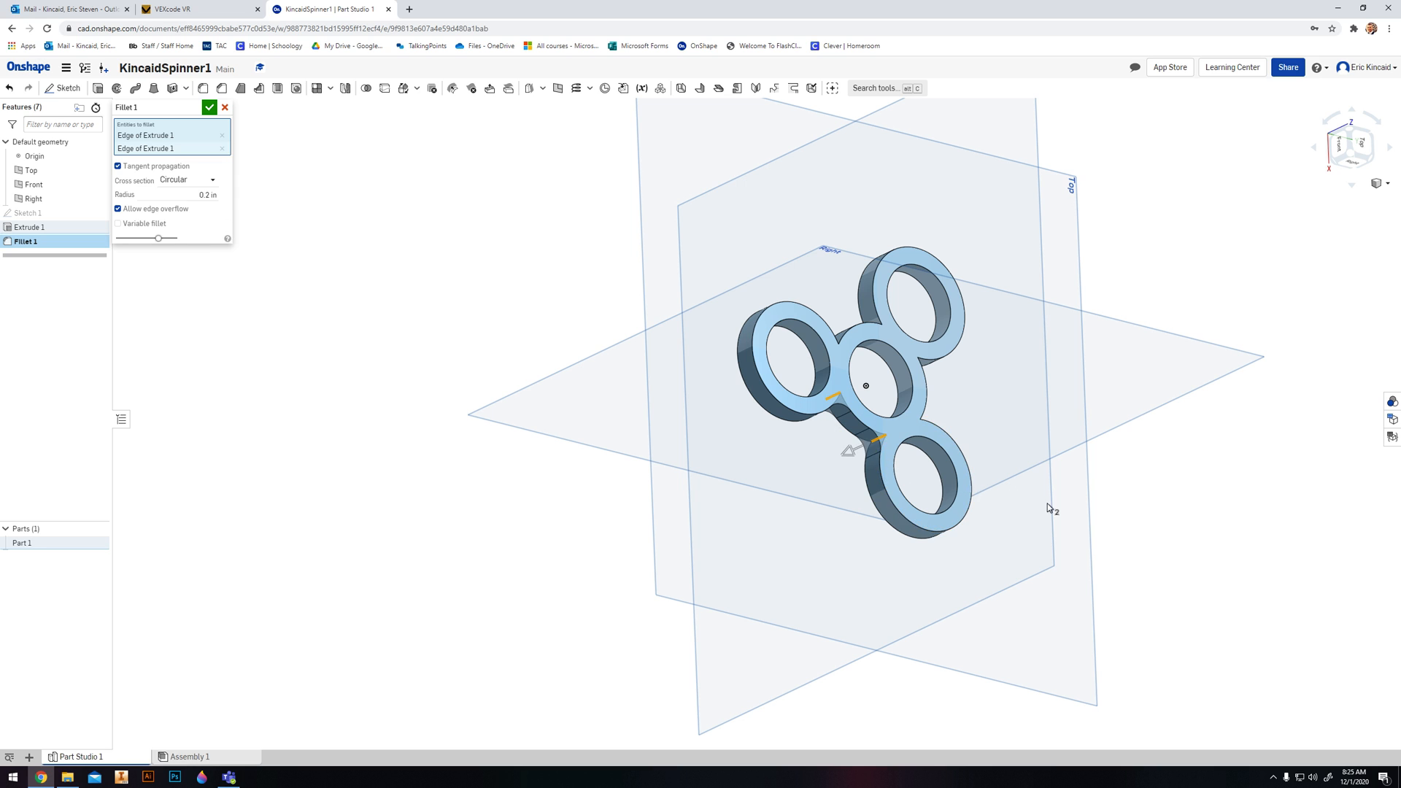
pyautogui.moveTo(1005, 493); pyautogui.dragTo(907, 526, button='right')
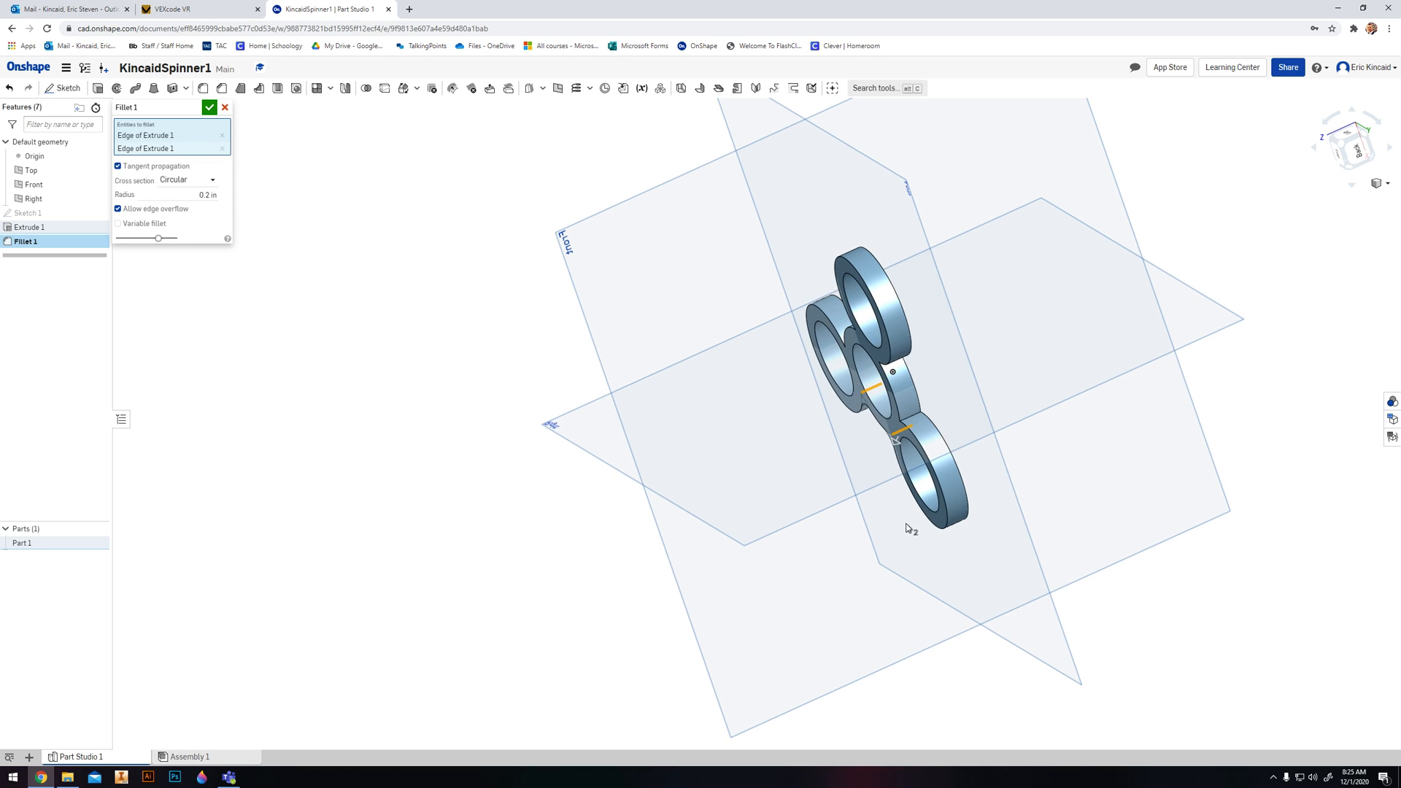
pyautogui.click(917, 417)
pyautogui.moveTo(957, 418); pyautogui.dragTo(948, 324, button='right')
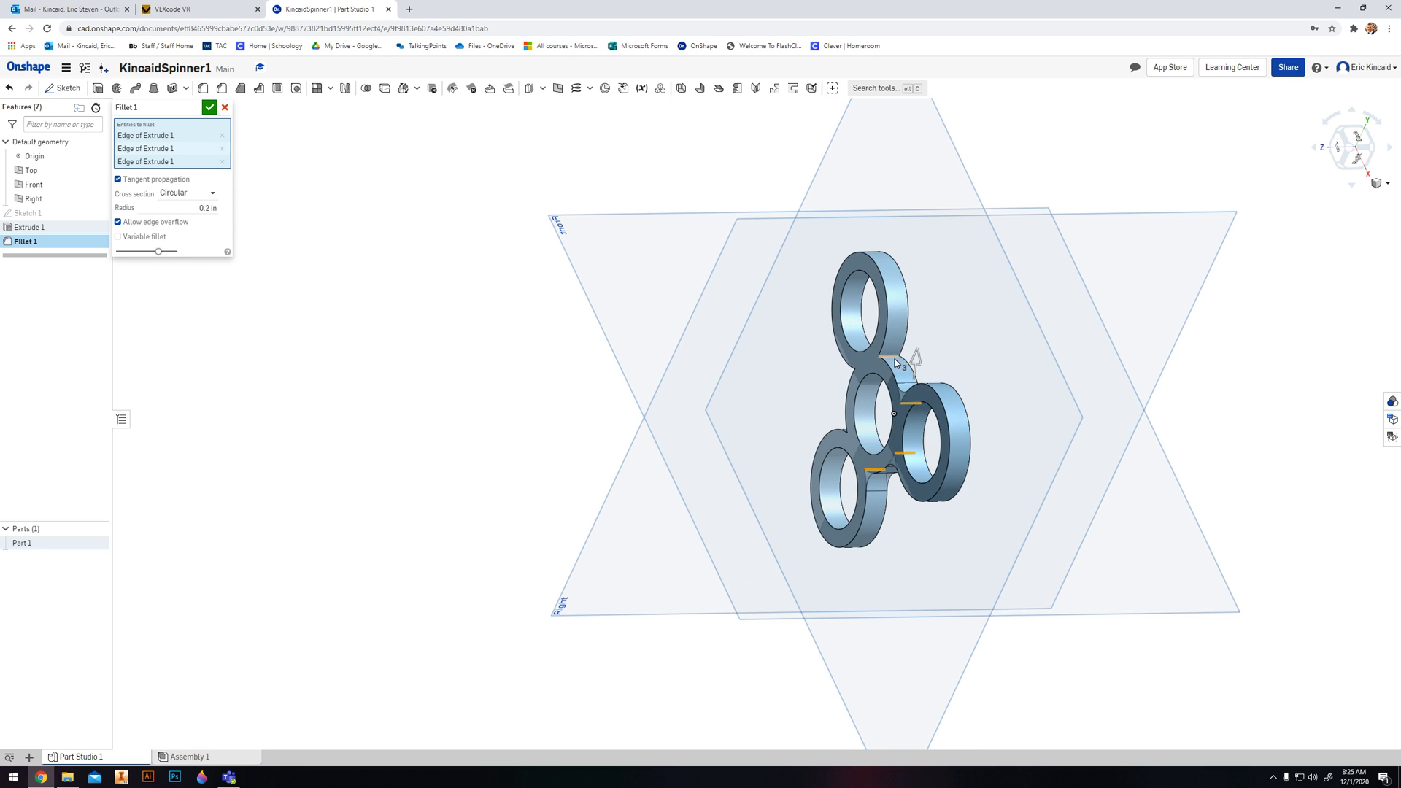
pyautogui.click(897, 362)
pyautogui.moveTo(778, 437); pyautogui.dragTo(730, 437, button='right')
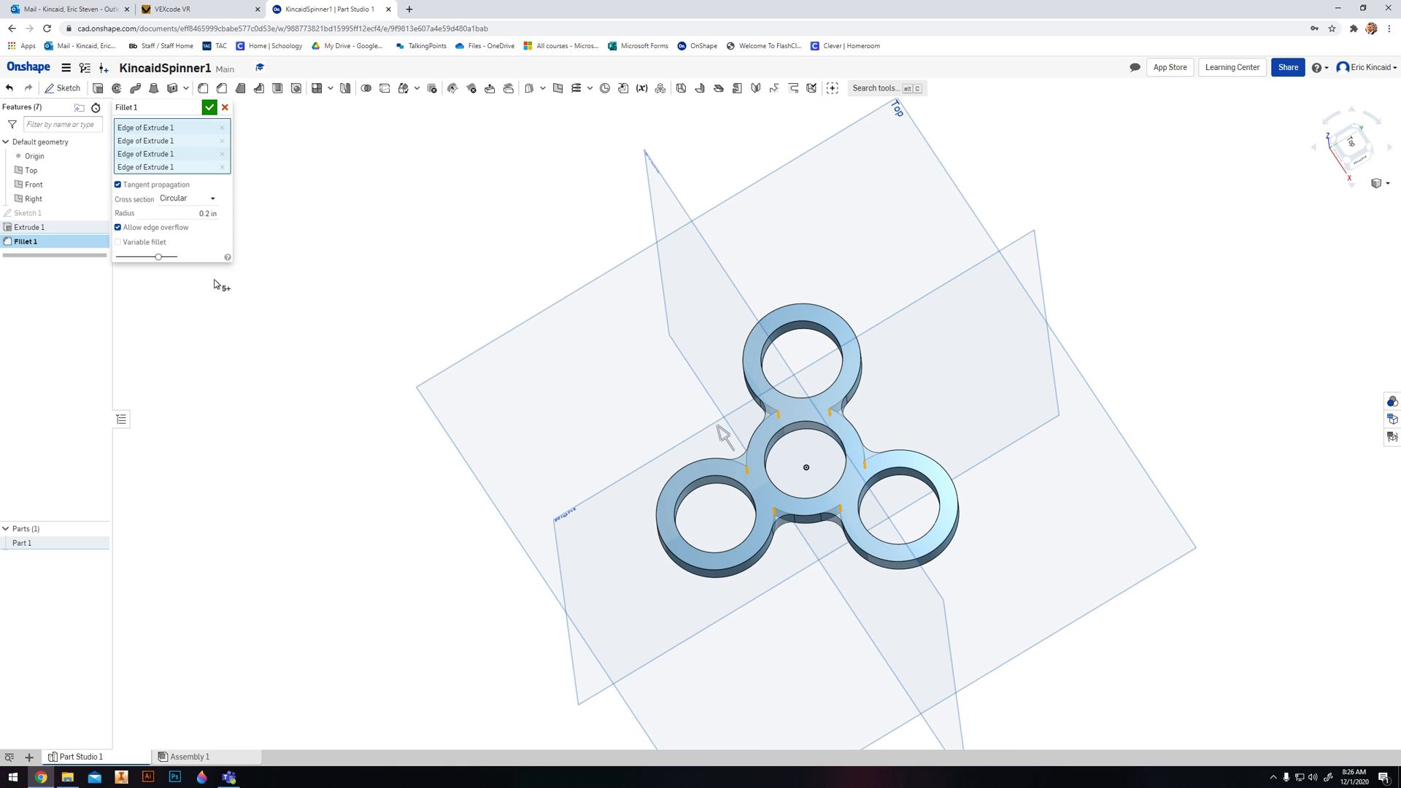
pyautogui.click(209, 108)
# - Select the entire spinner body and add a second fillet with a 0.2 in radius to all its edges
pyautogui.moveTo(683, 566); pyautogui.dragTo(813, 503, button='right')
pyautogui.click(1349, 150)
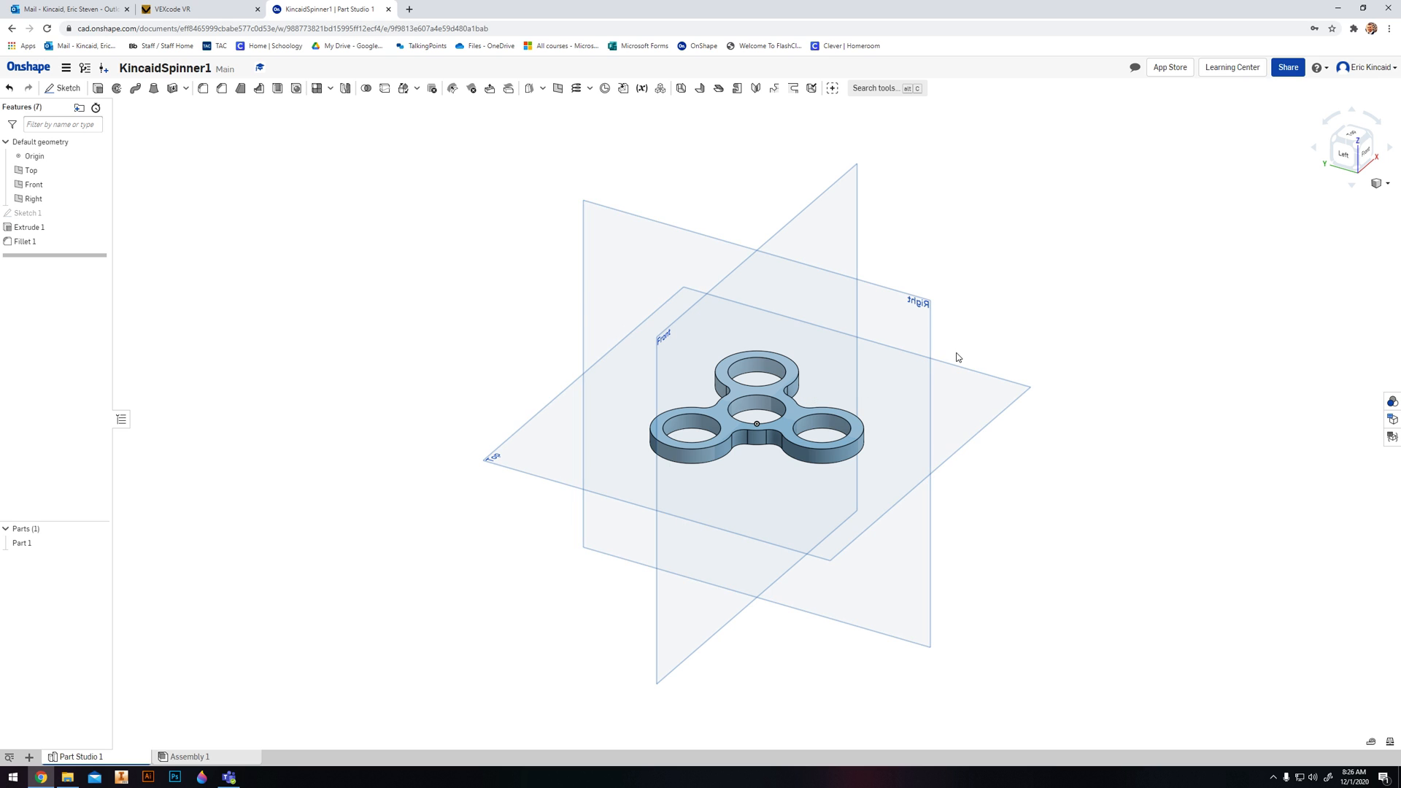
pyautogui.moveTo(552, 289); pyautogui.dragTo(952, 534)
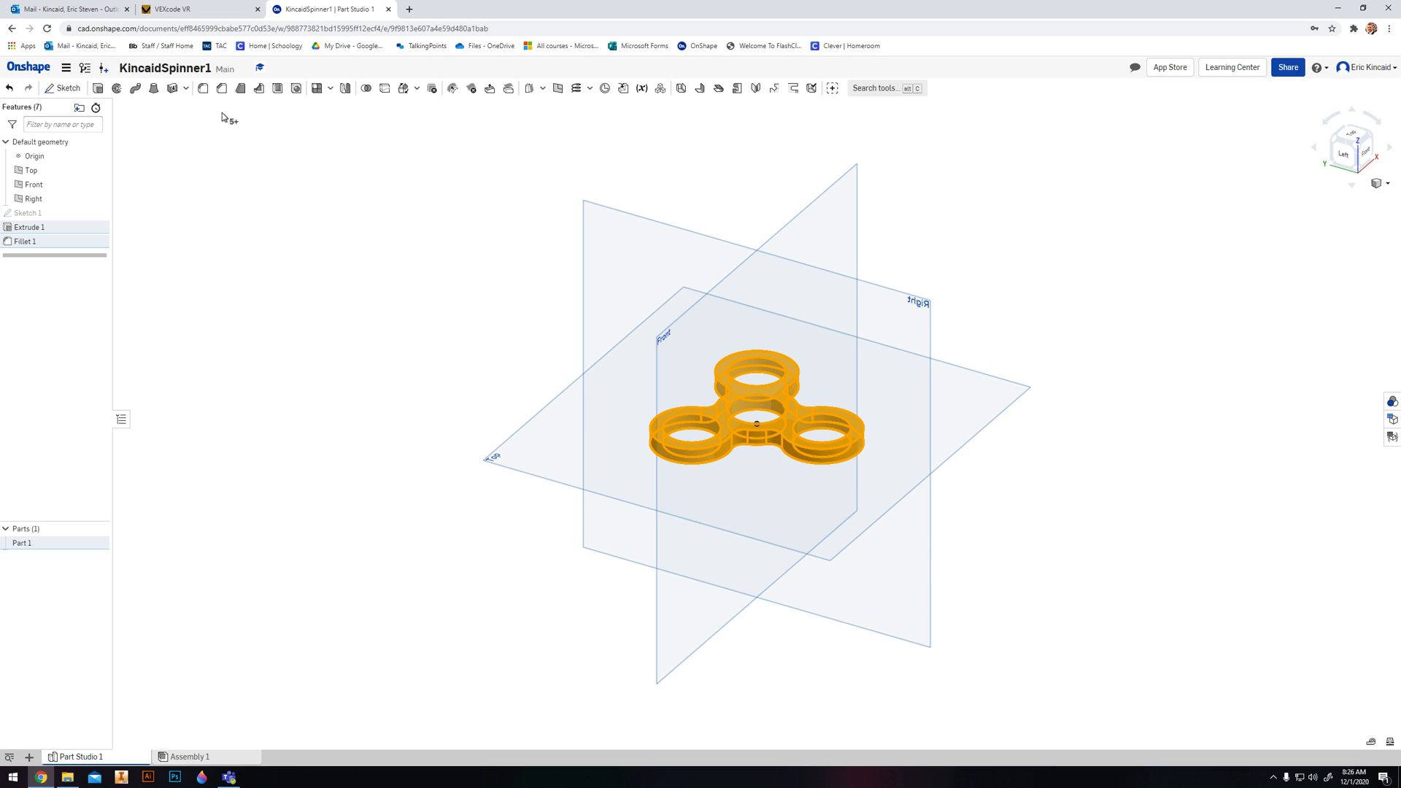
pyautogui.click(202, 88)
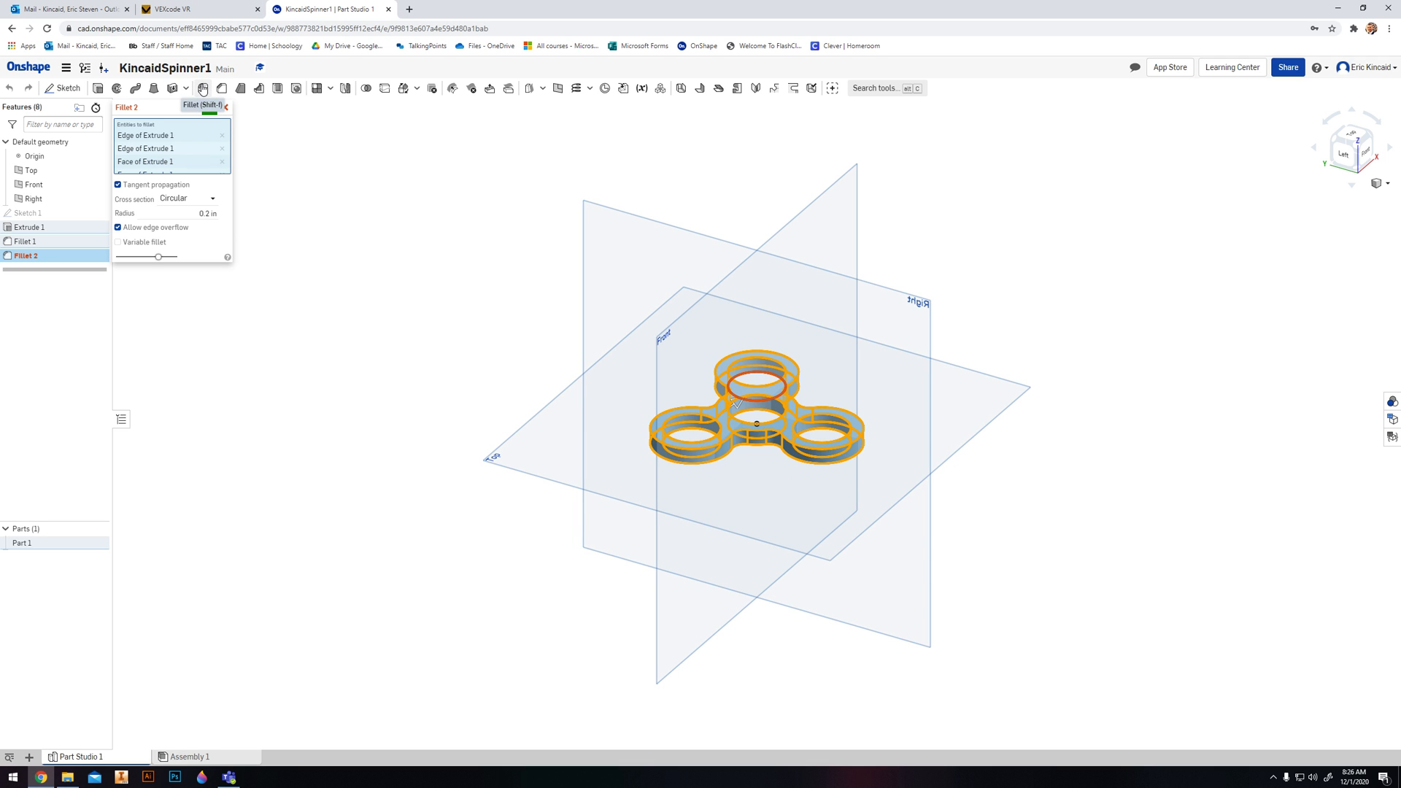
pyautogui.moveTo(470, 363); pyautogui.dragTo(498, 530, button='right')
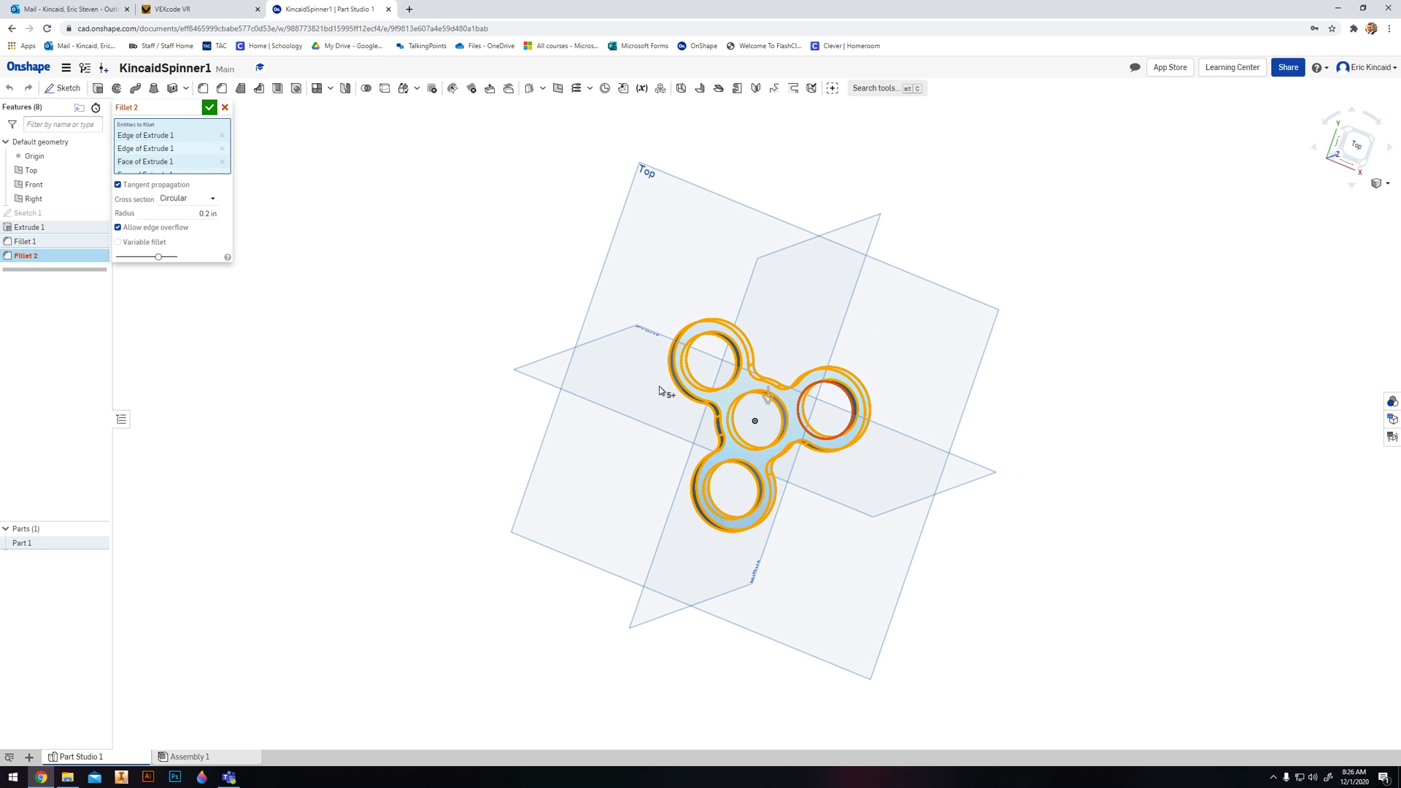
pyautogui.moveTo(659, 391); pyautogui.dragTo(457, 307, button='right')
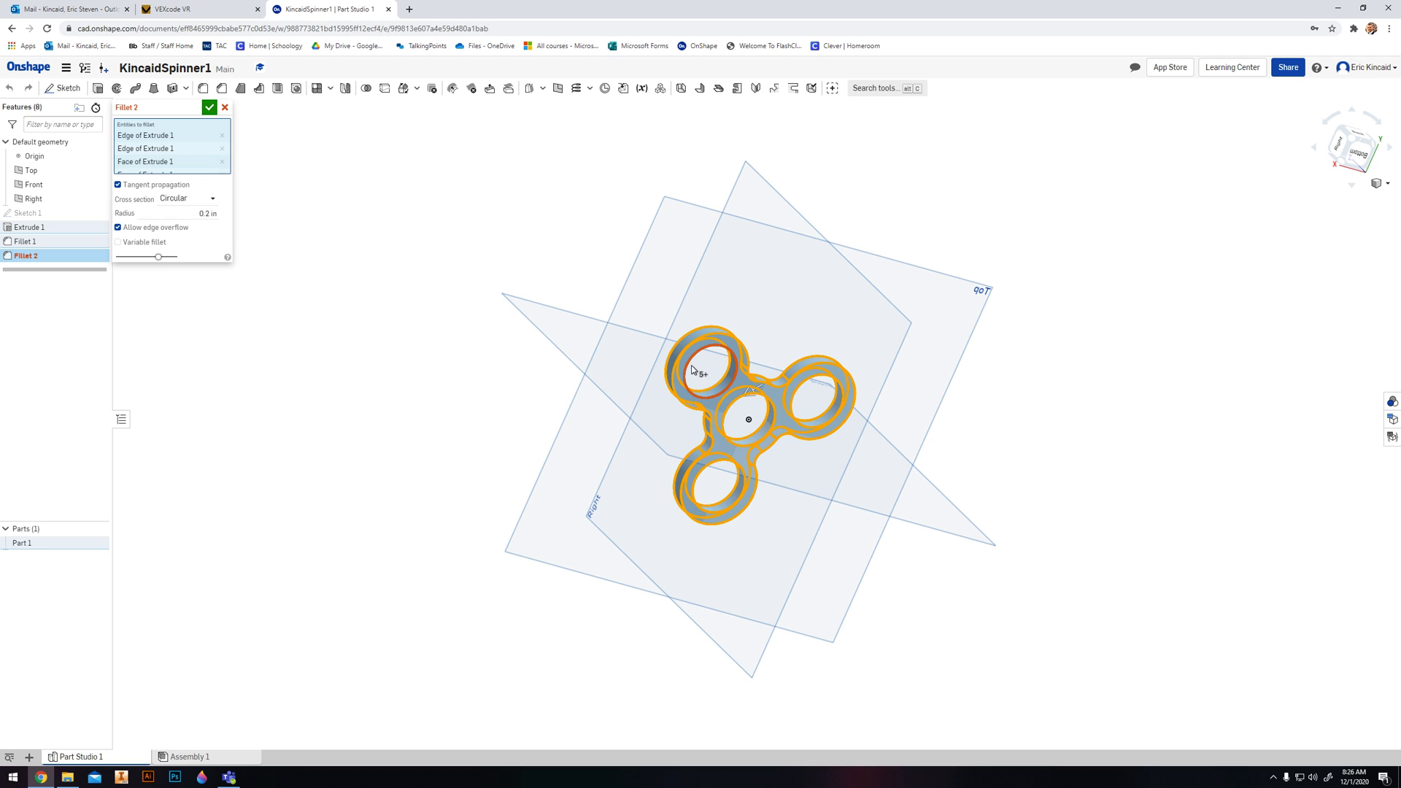
pyautogui.moveTo(619, 452); pyautogui.dragTo(485, 350, button='right')
pyautogui.click(224, 108)
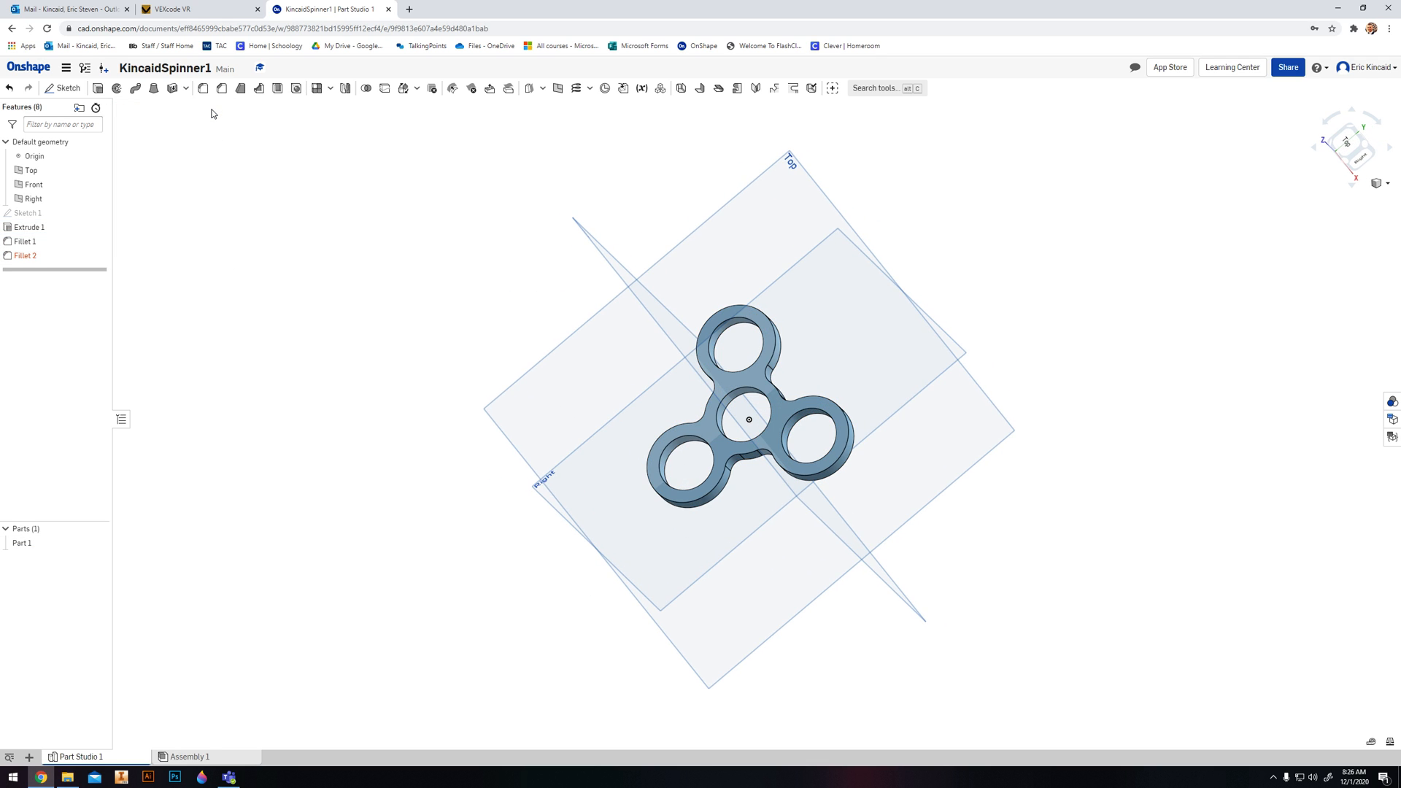
# - Edit the whole-body fillet to a smaller radius that fits the spinner's thickness, and return to an isometric view
pyautogui.moveTo(549, 428); pyautogui.dragTo(543, 362, button='right')
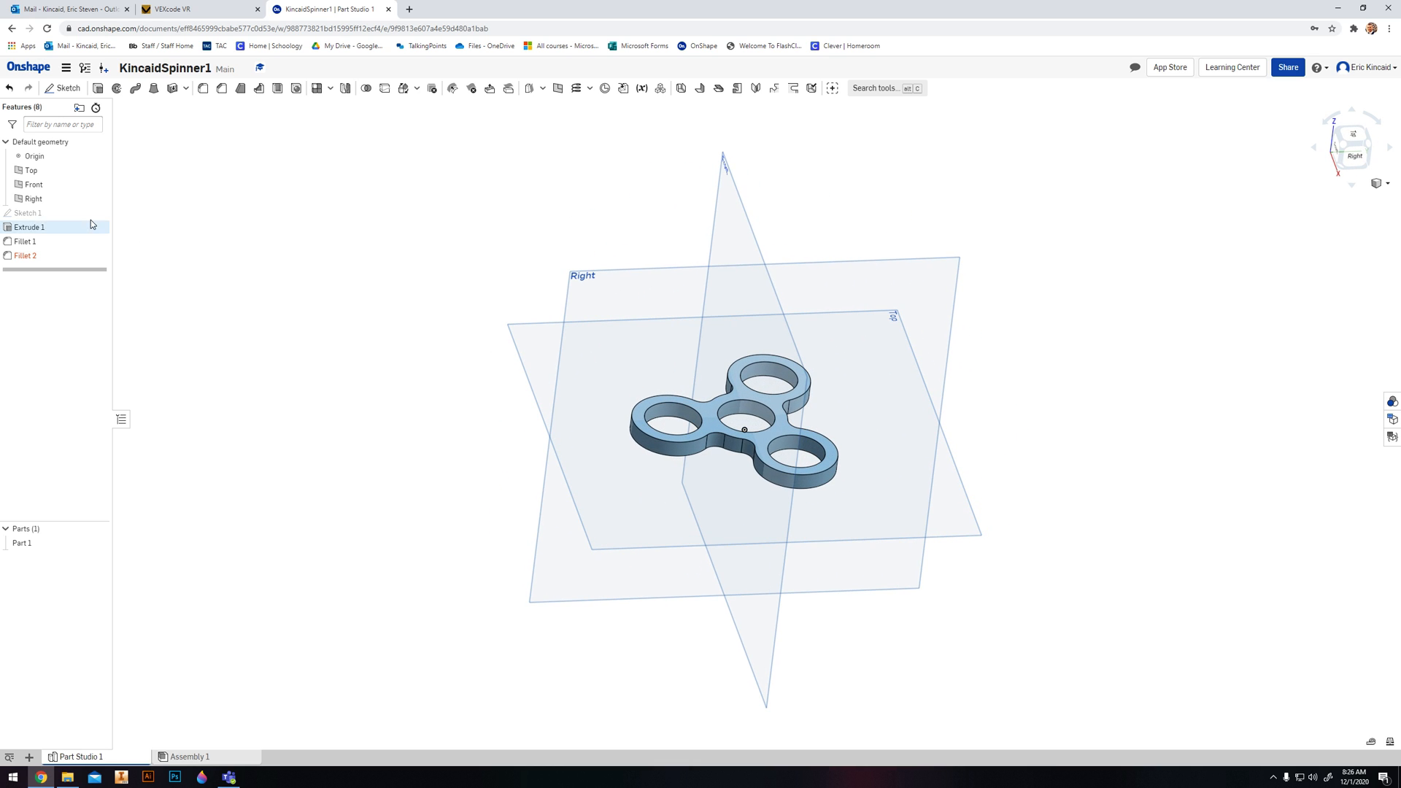
pyautogui.doubleClick(25, 256)
pyautogui.click(207, 213)
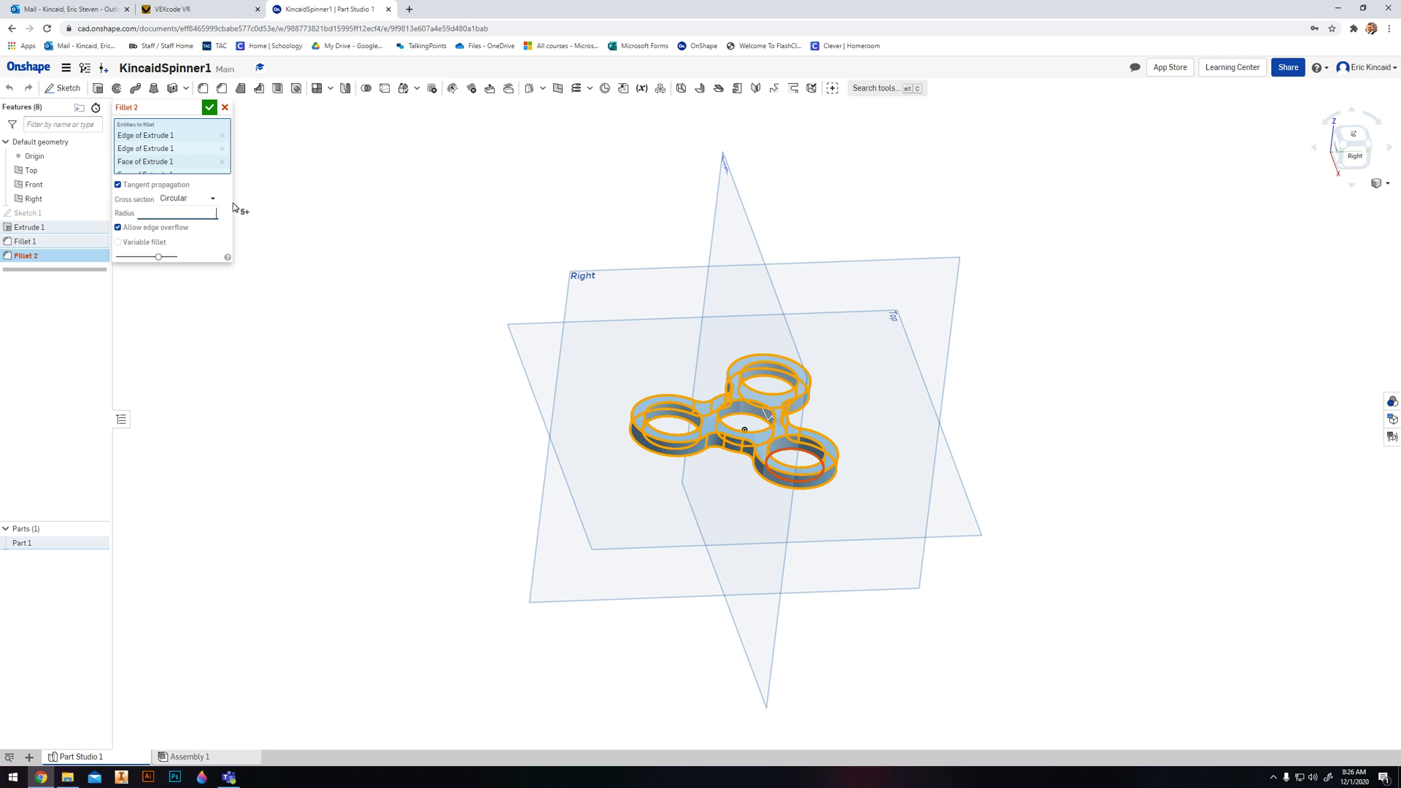
pyautogui.click(209, 107)
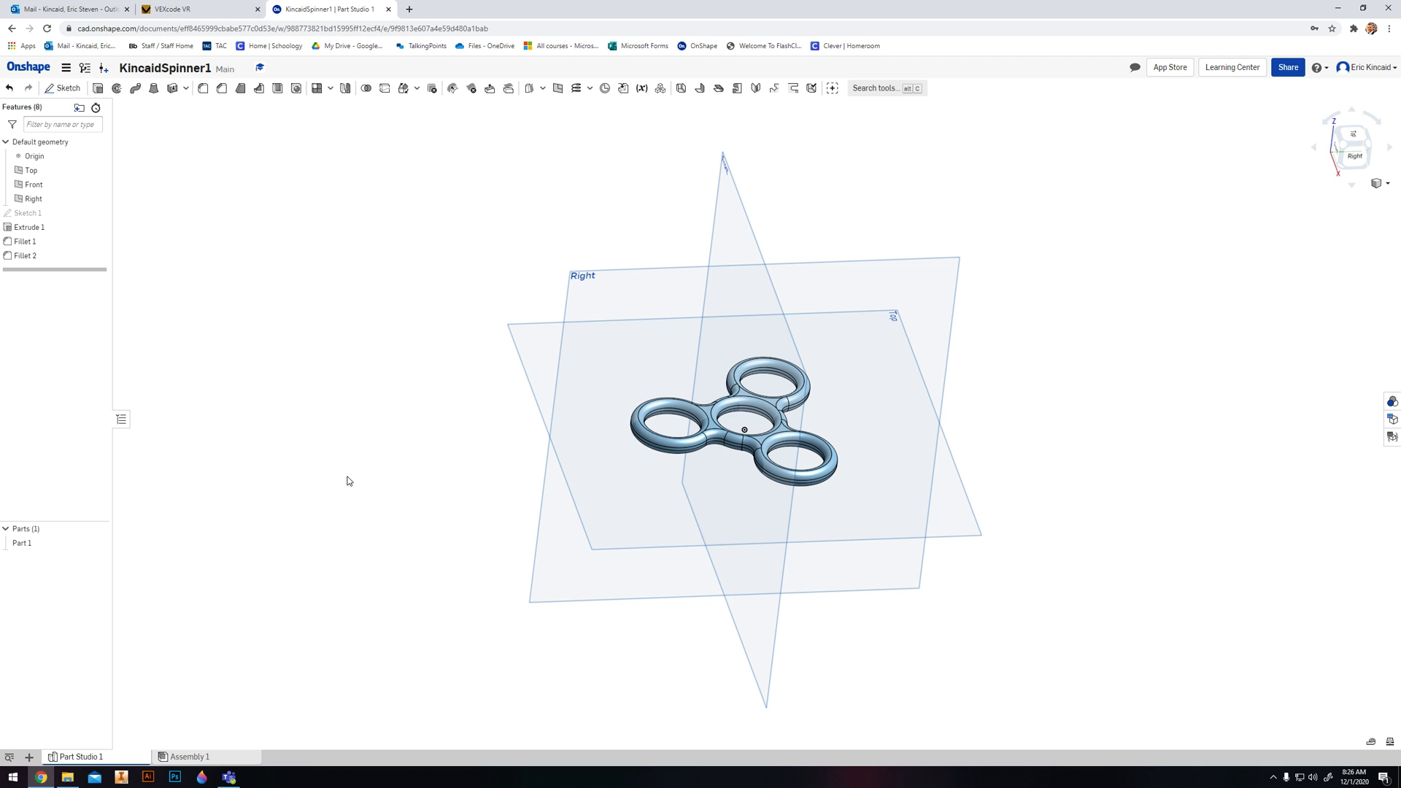
pyautogui.moveTo(347, 481); pyautogui.dragTo(818, 276, button='right')
pyautogui.click(1361, 150)
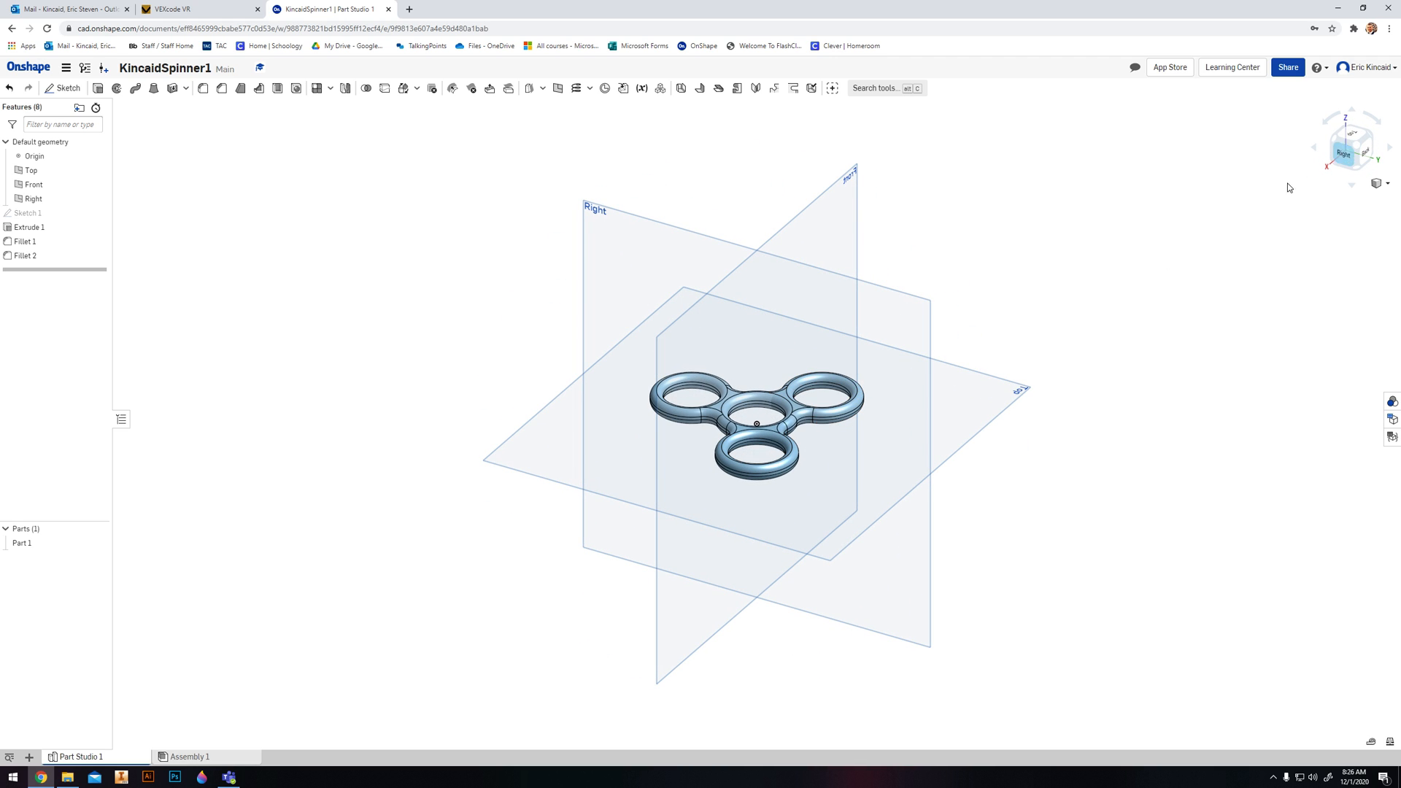
# - Change the spinner extrude's blind depth to 0.5 in and inspect the thicker body from an isometric view and other angles
pyautogui.doubleClick(30, 227)
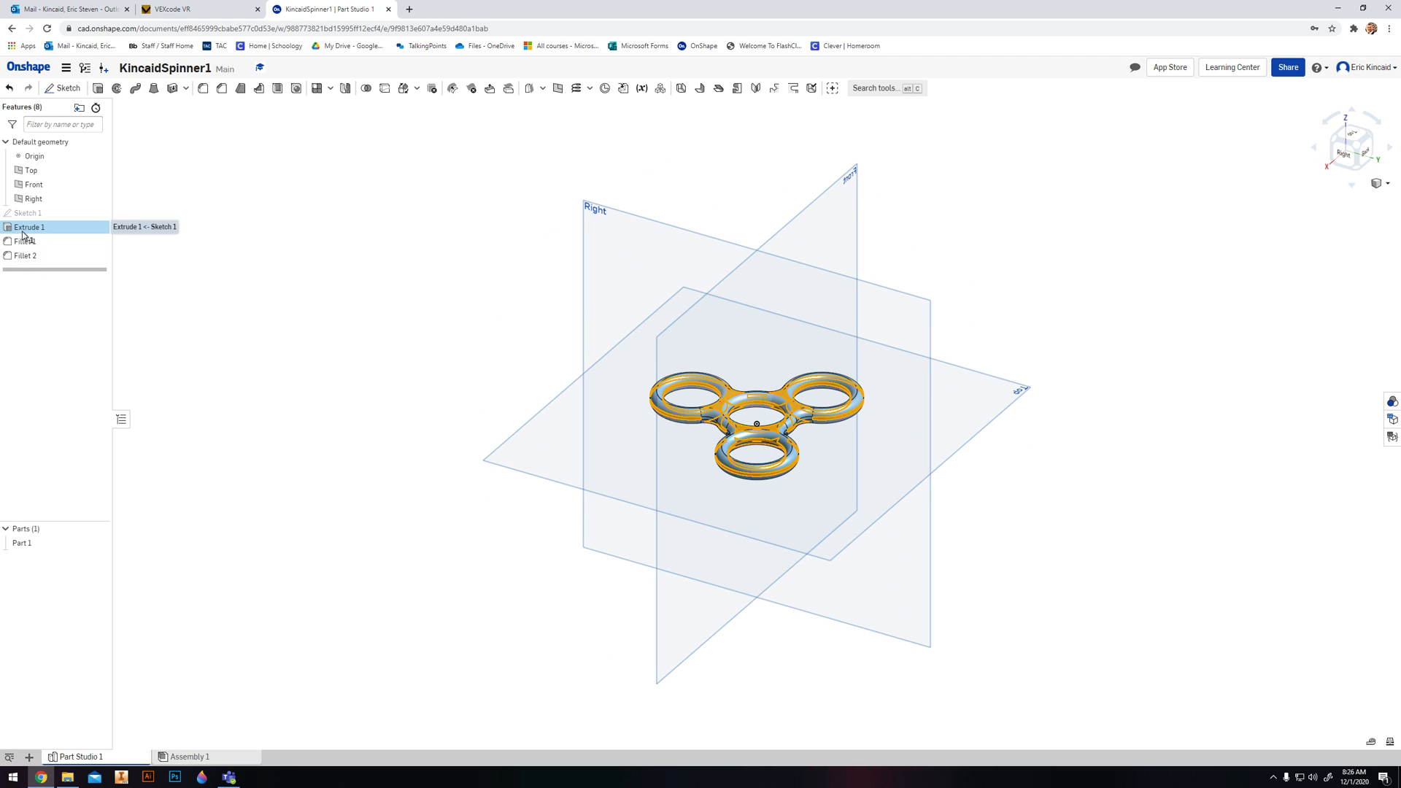
pyautogui.click(193, 227)
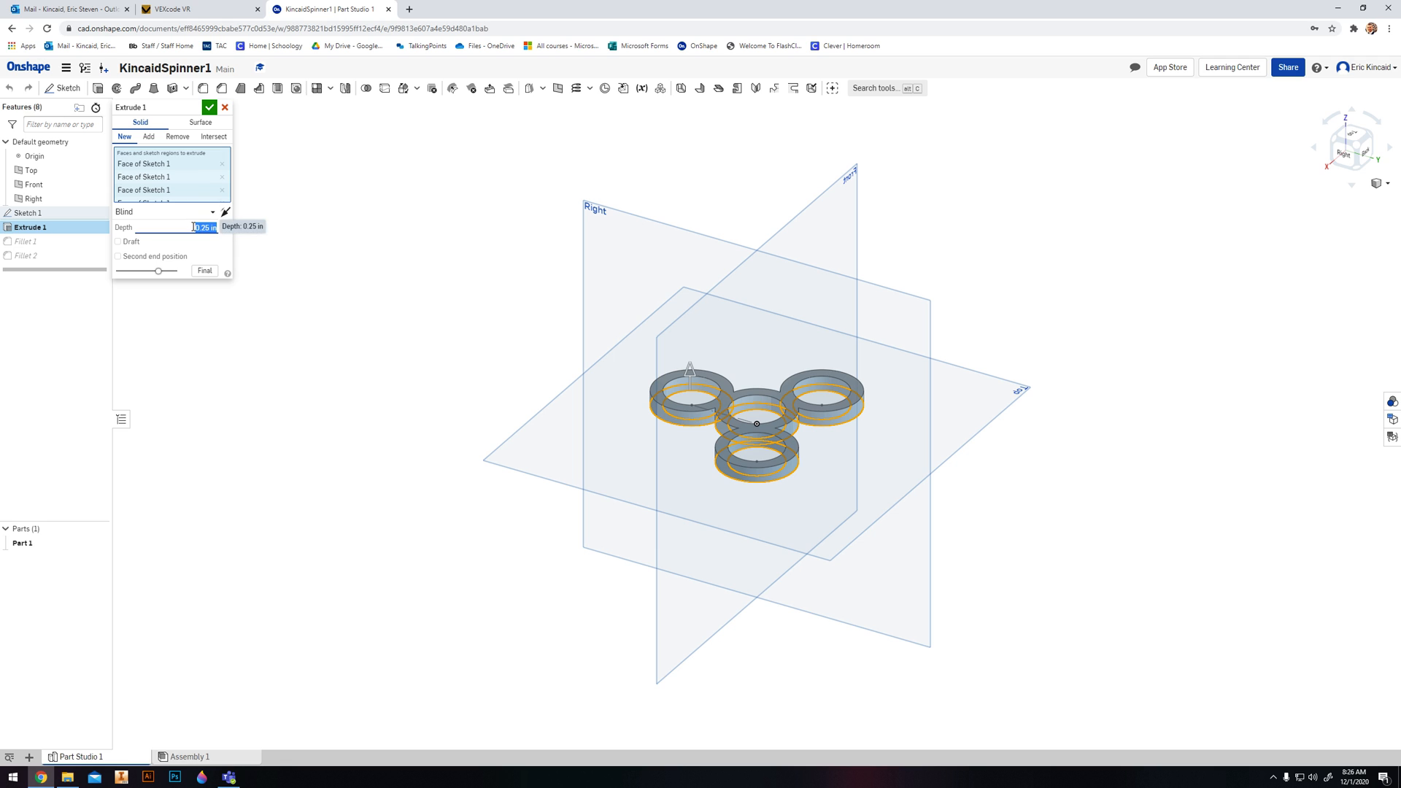
pyautogui.click(209, 108)
pyautogui.moveTo(741, 594)
pyautogui.mouseDown(button='right')
pyautogui.moveTo(952, 600)
pyautogui.moveTo(1018, 553)
pyautogui.moveTo(1007, 522)
pyautogui.moveTo(873, 582)
pyautogui.moveTo(873, 525)
pyautogui.moveTo(840, 493)
pyautogui.moveTo(768, 486)
pyautogui.moveTo(632, 549)
pyautogui.moveTo(567, 544)
pyautogui.moveTo(510, 516)
pyautogui.moveTo(609, 542)
pyautogui.moveTo(700, 522)
pyautogui.moveTo(730, 501)
pyautogui.moveTo(742, 485)
pyautogui.moveTo(742, 323)
pyautogui.moveTo(621, 474)
pyautogui.mouseUp(button='right')
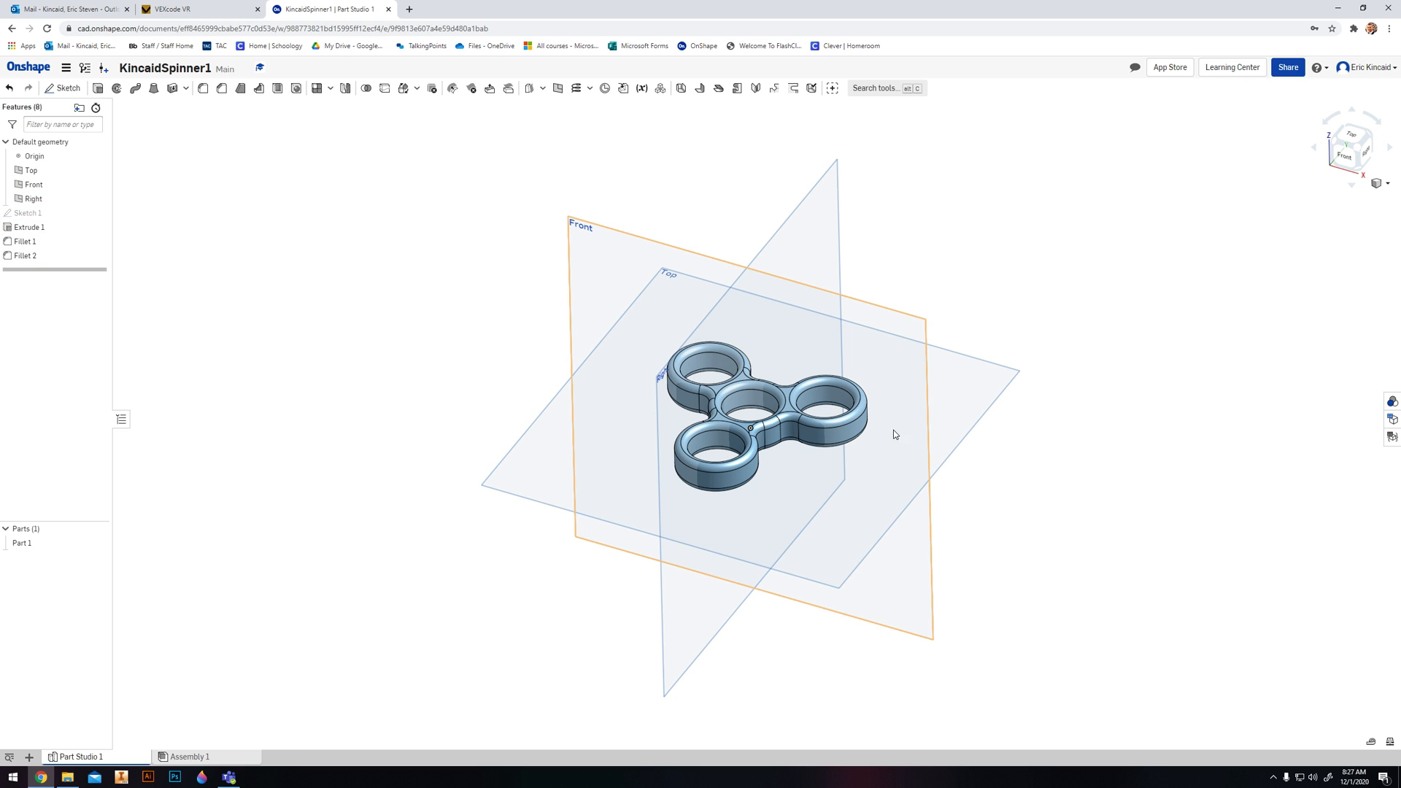
pyautogui.click(1357, 151)
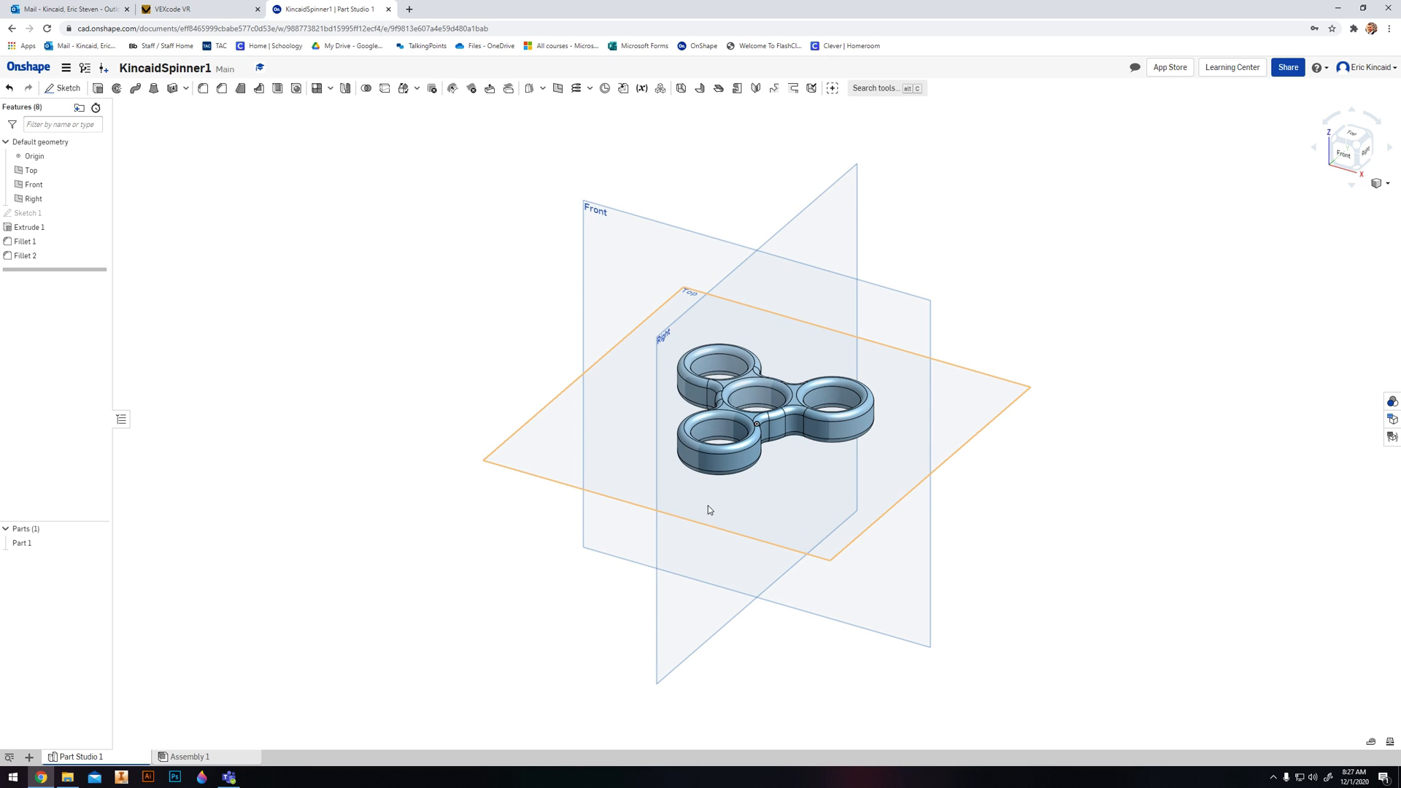
pyautogui.moveTo(781, 487)
pyautogui.mouseDown(button='right')
pyautogui.moveTo(907, 475)
pyautogui.moveTo(740, 476)
pyautogui.moveTo(741, 557)
pyautogui.moveTo(720, 617)
pyautogui.moveTo(773, 485)
pyautogui.mouseUp(button='right')
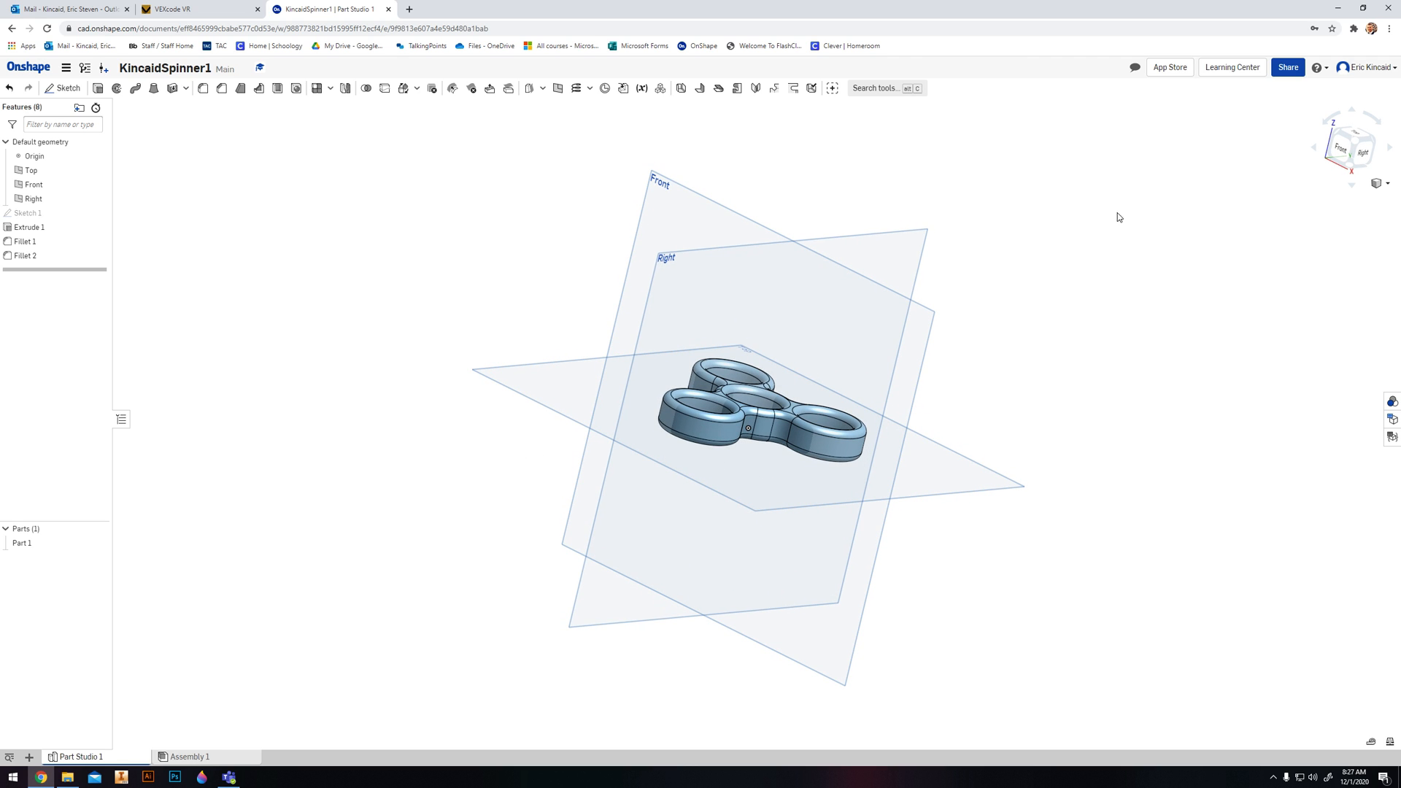
# - Try the document's team sharing settings with the Can view permission and the Export option, and close them without sharing
pyautogui.click(1288, 67)
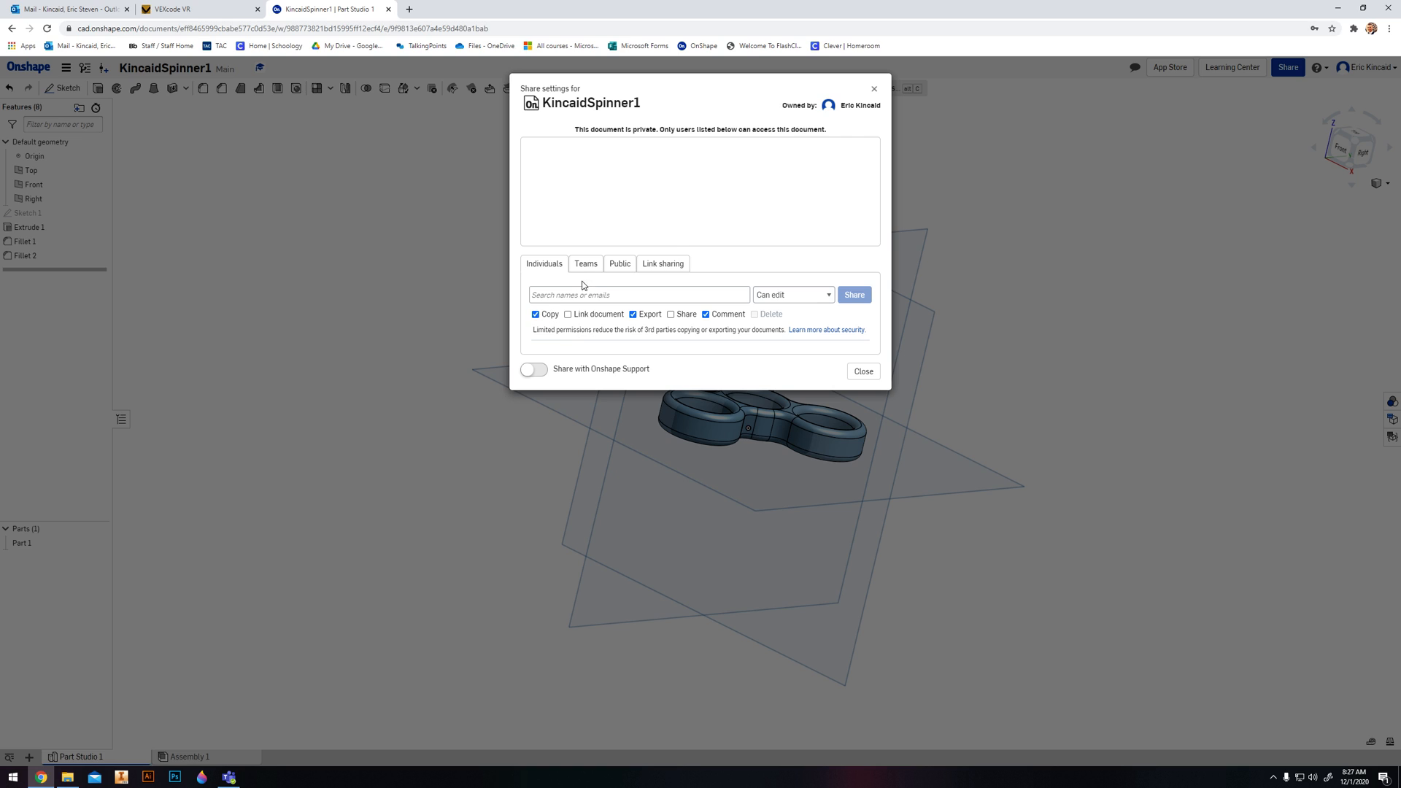
pyautogui.click(577, 302)
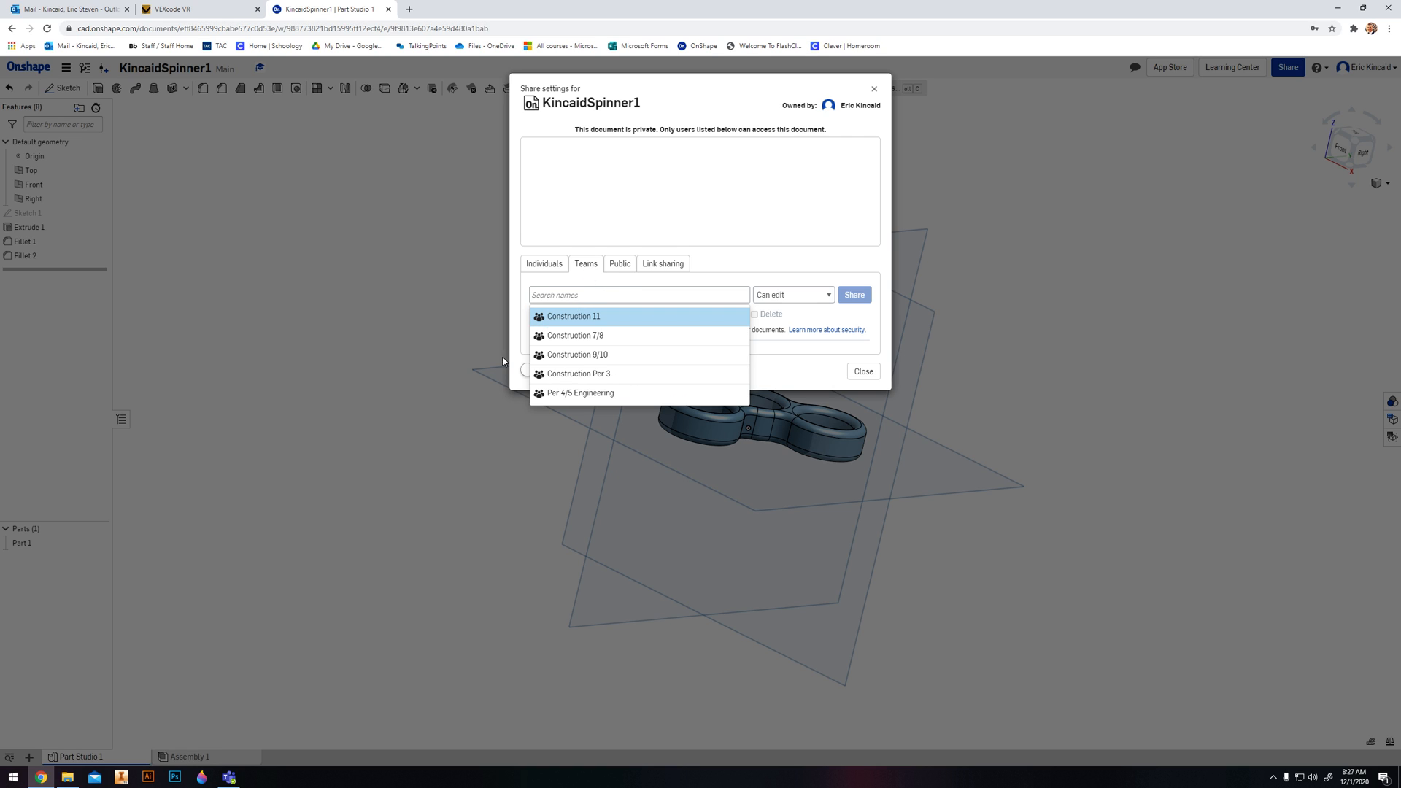
pyautogui.click(715, 277)
pyautogui.click(779, 295)
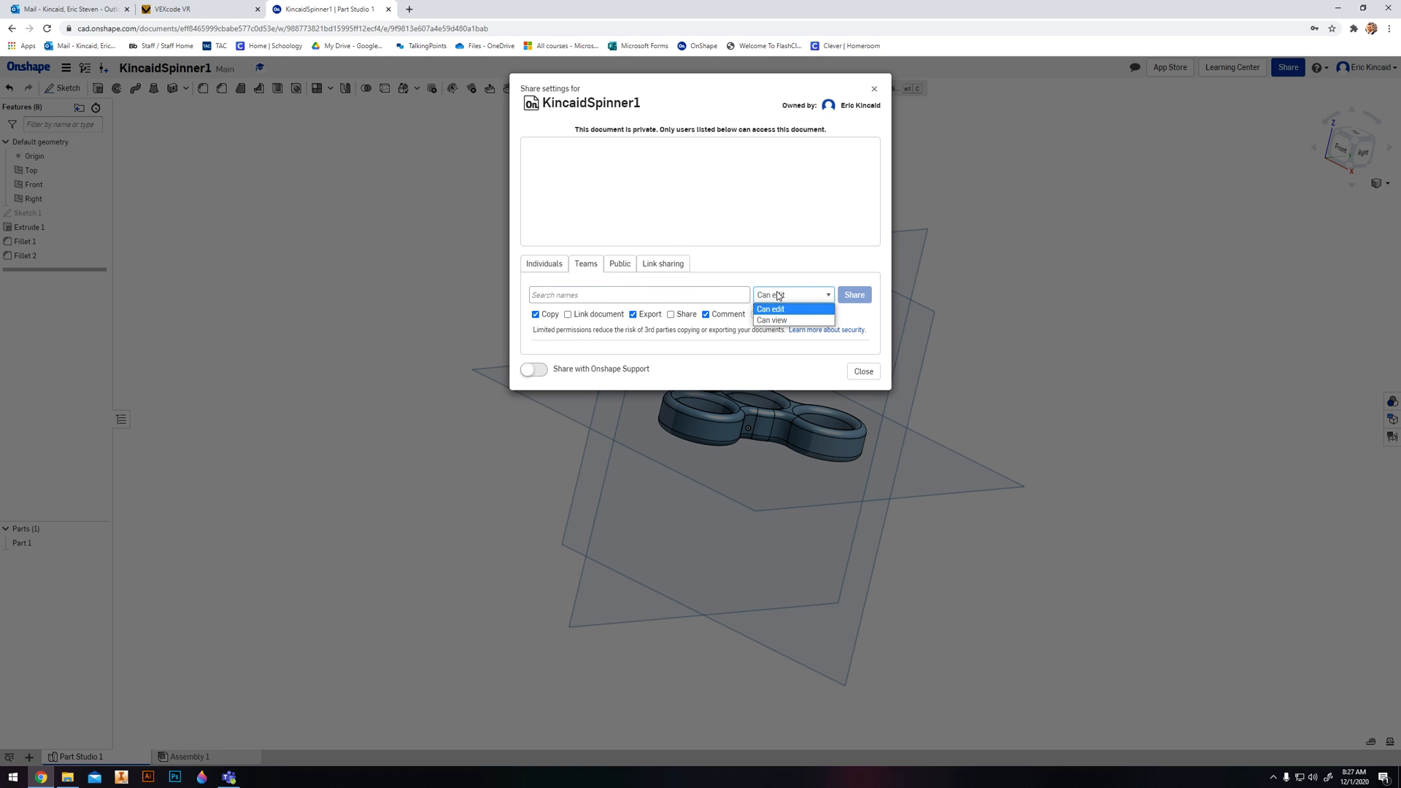
pyautogui.click(777, 325)
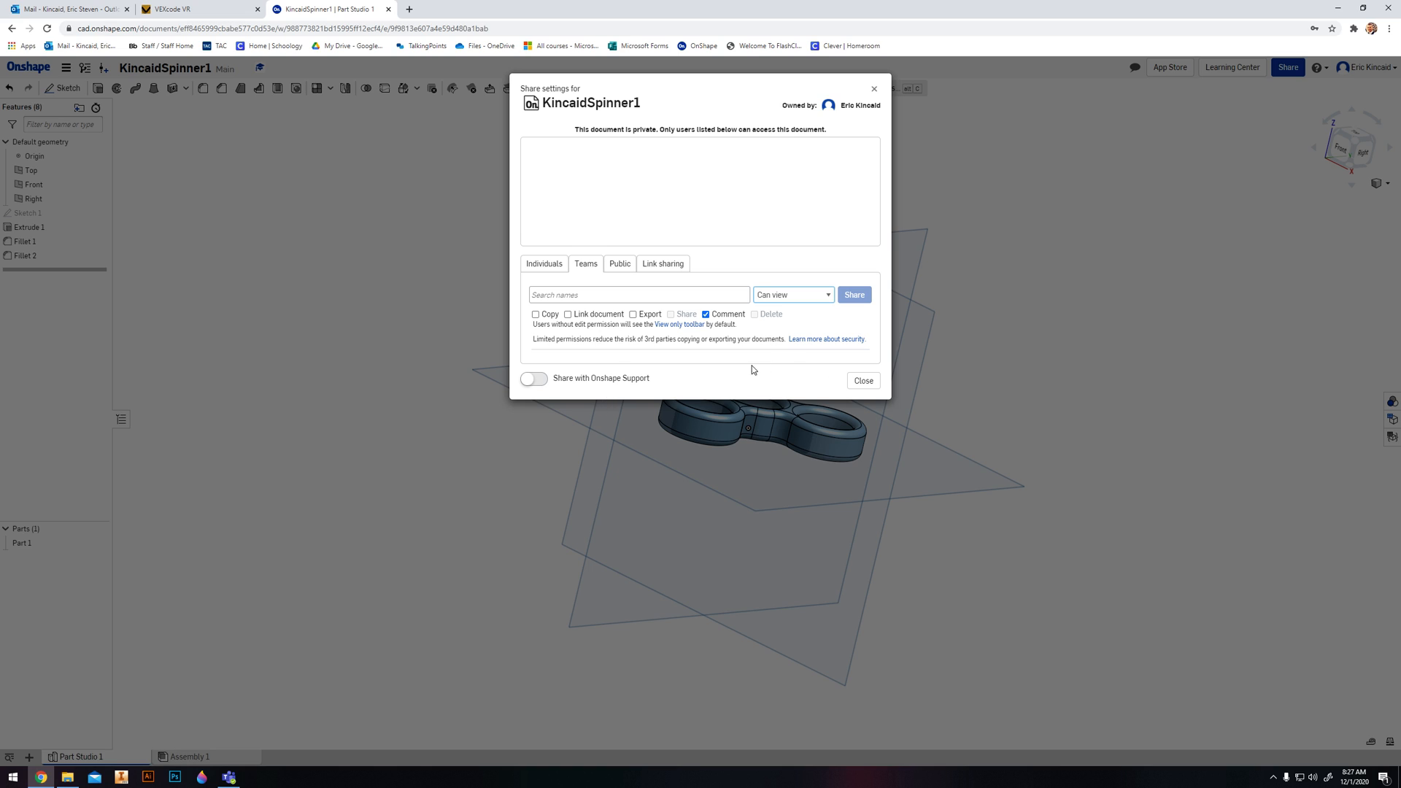
pyautogui.click(634, 316)
pyautogui.click(874, 88)
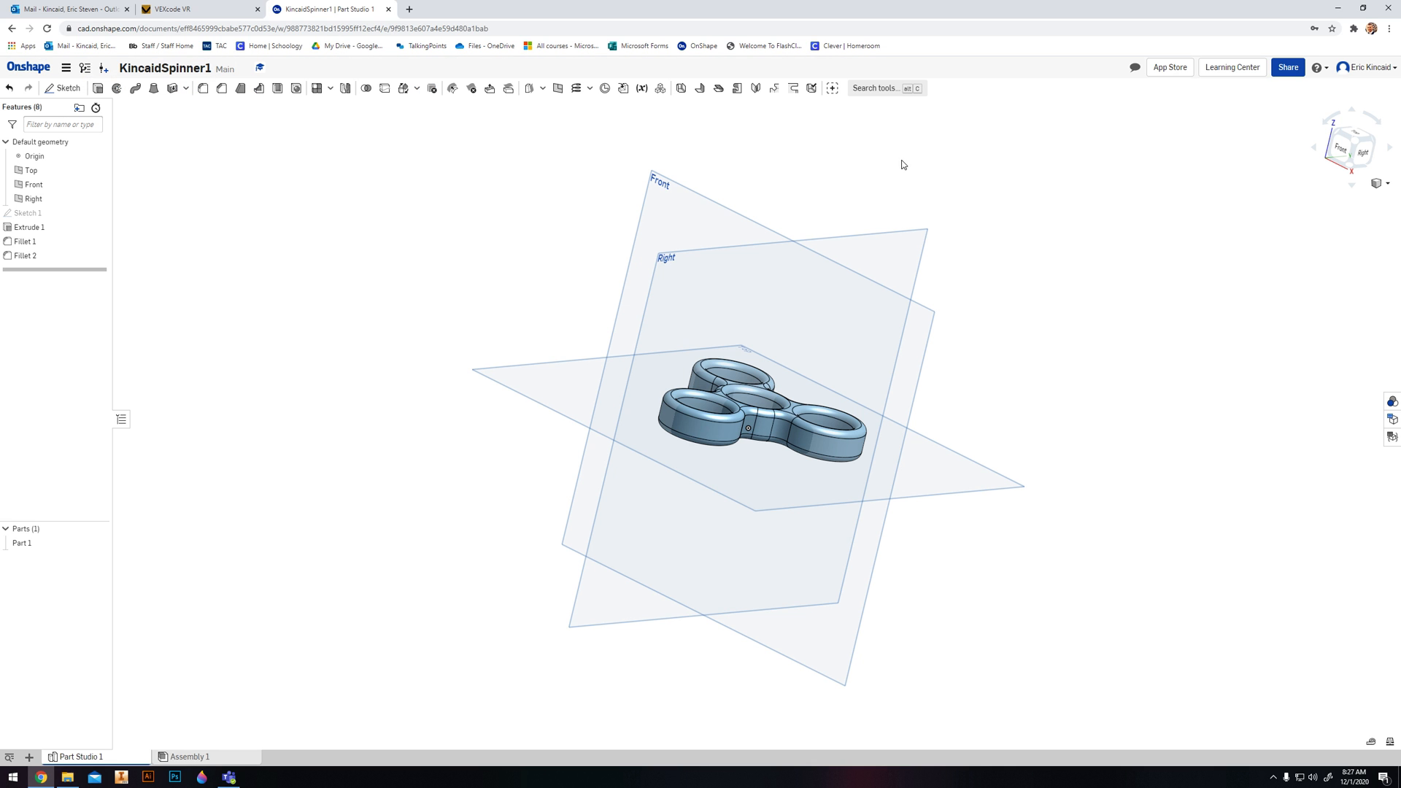